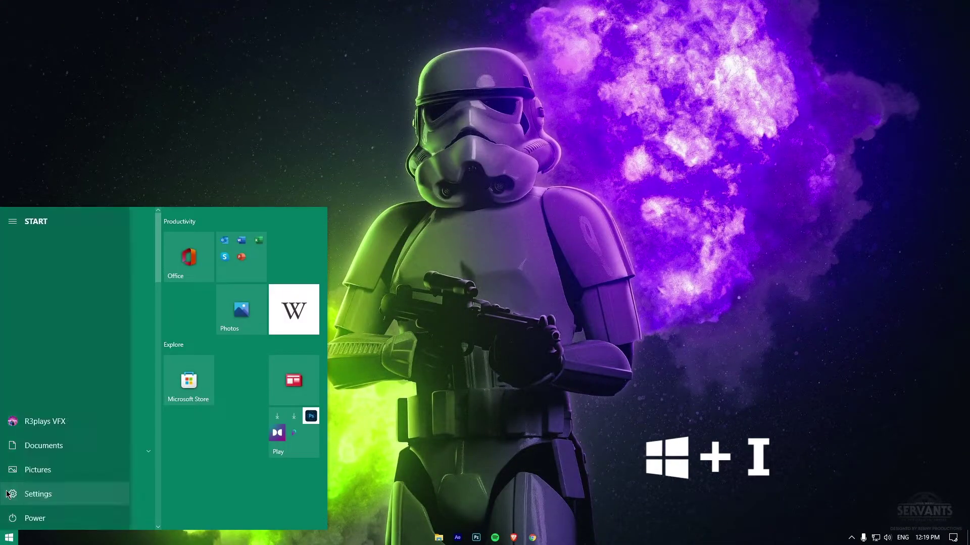
Step: Turn off lock-screen notifications, reminders, sounds, AutoPlay and File Explorer notifications, and all senders
left_click(10, 494)
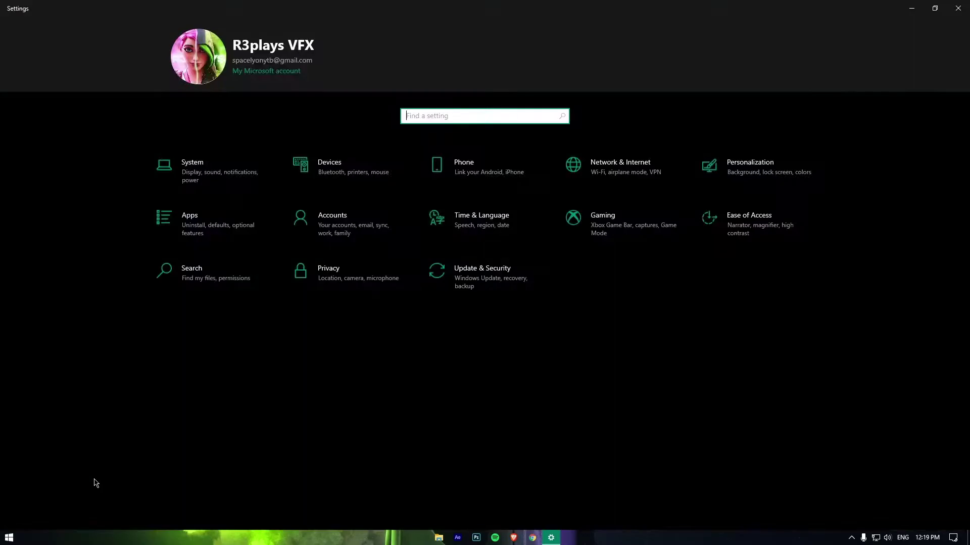
left_click(194, 174)
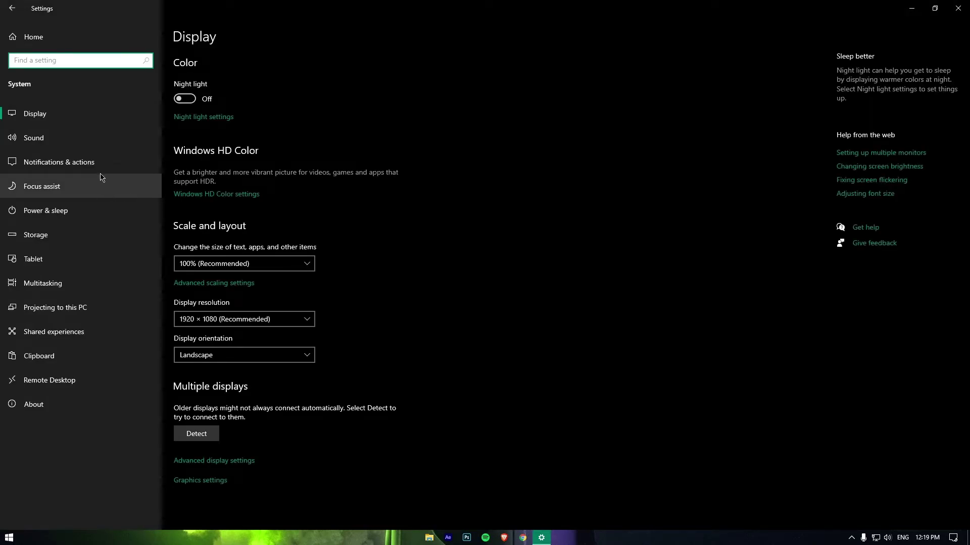
left_click(59, 162)
left_click(179, 232)
left_click(178, 248)
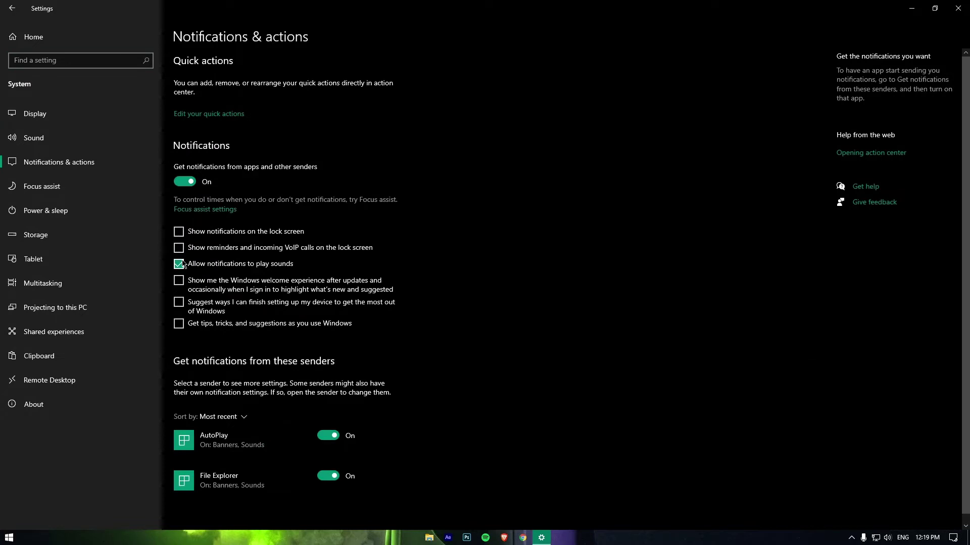
left_click(178, 264)
left_click(328, 436)
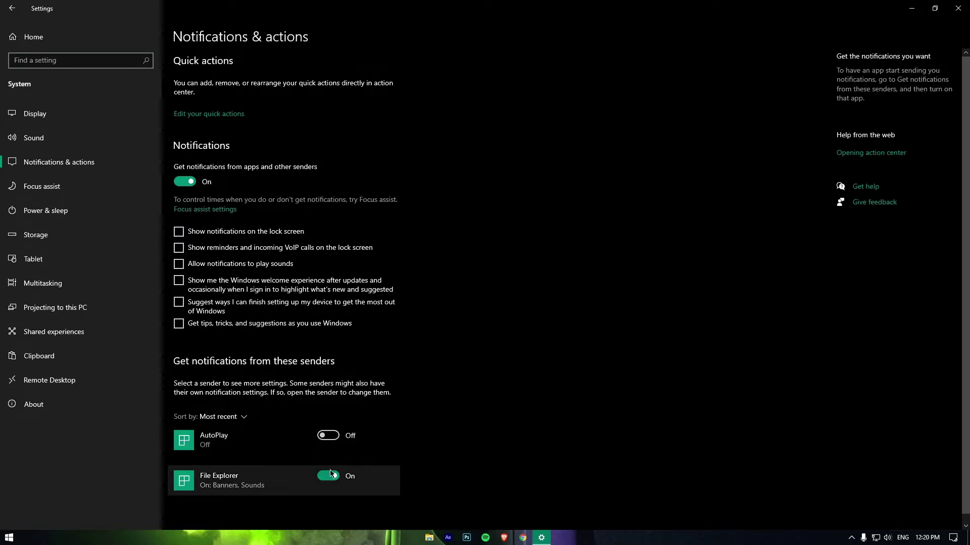
left_click(328, 475)
left_click(185, 182)
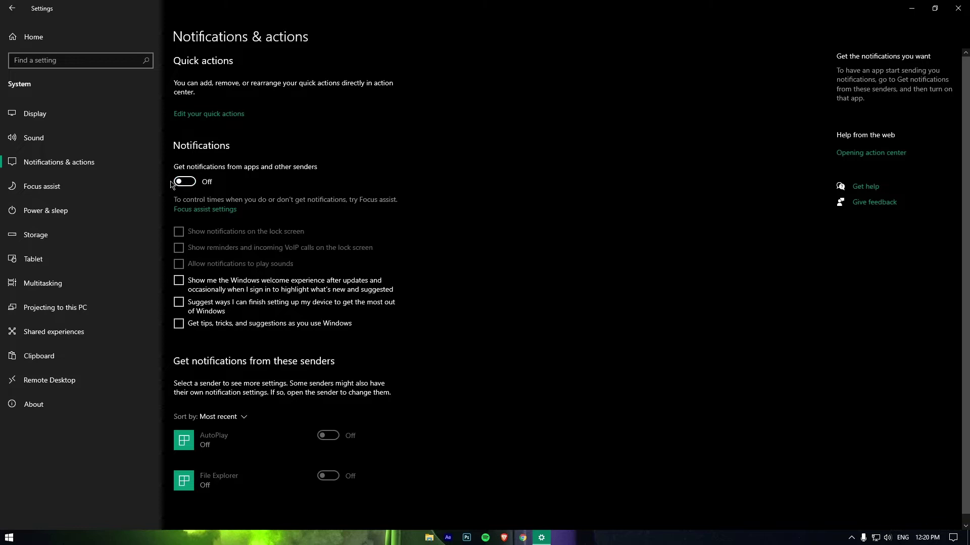
Step: Disable Focus assist's four automatic rules and set Focus assist to Off
left_click(83, 184)
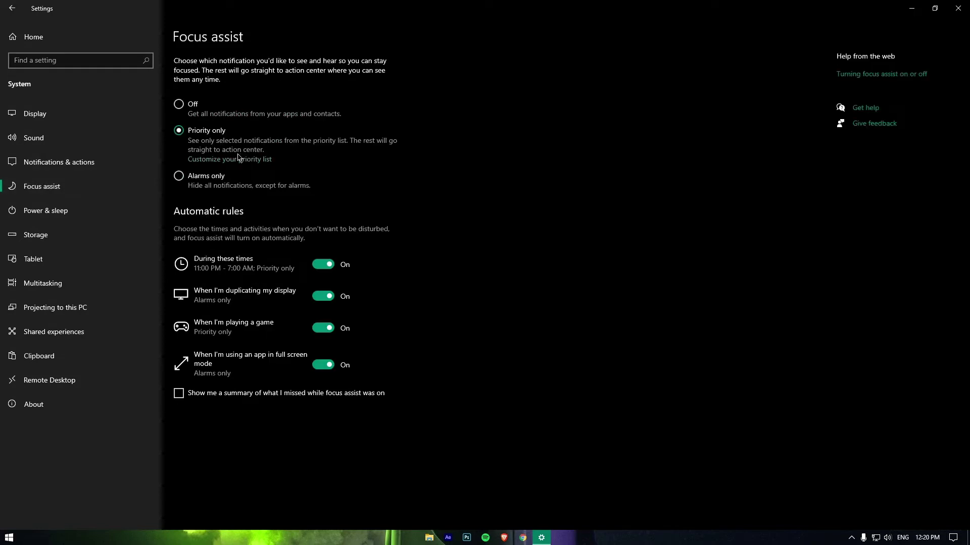
left_click(319, 263)
left_click(327, 296)
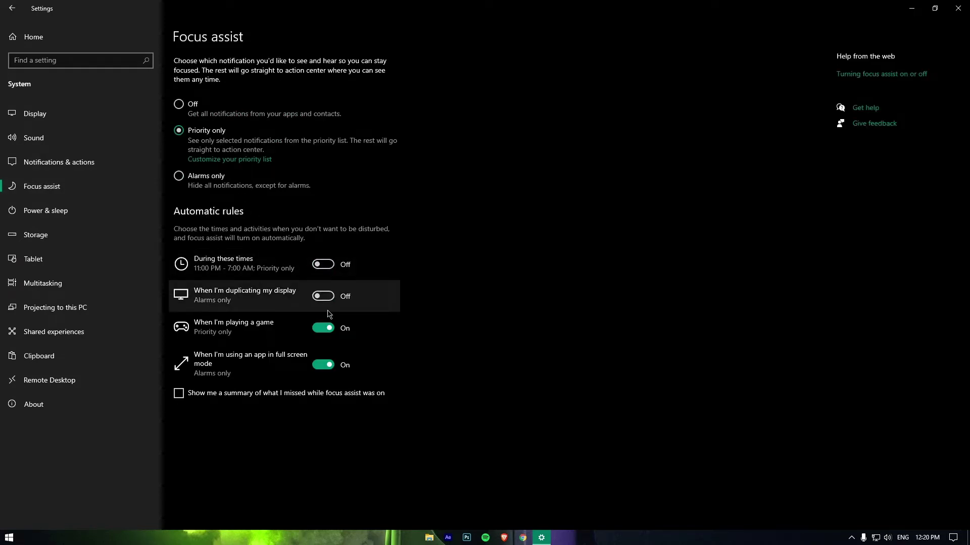
left_click(329, 329)
left_click(326, 365)
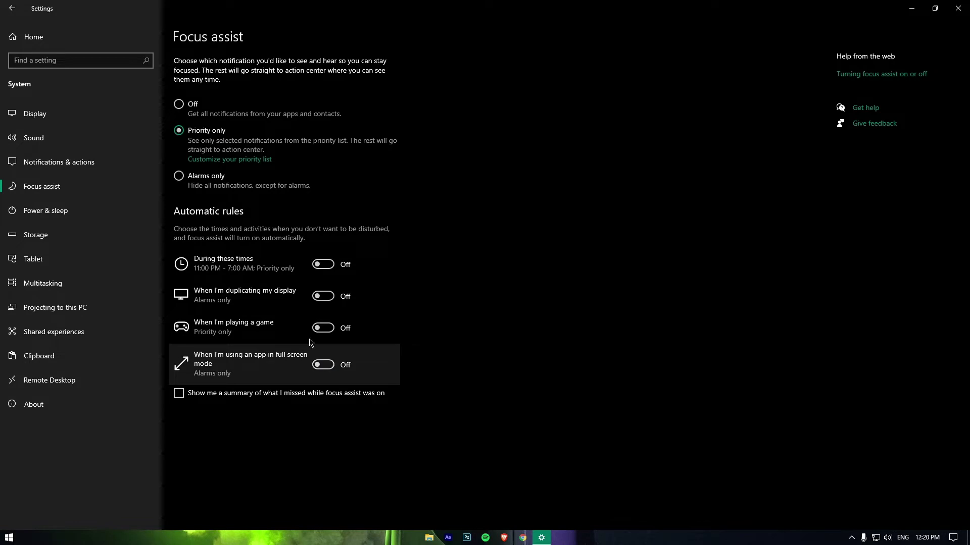
left_click(181, 104)
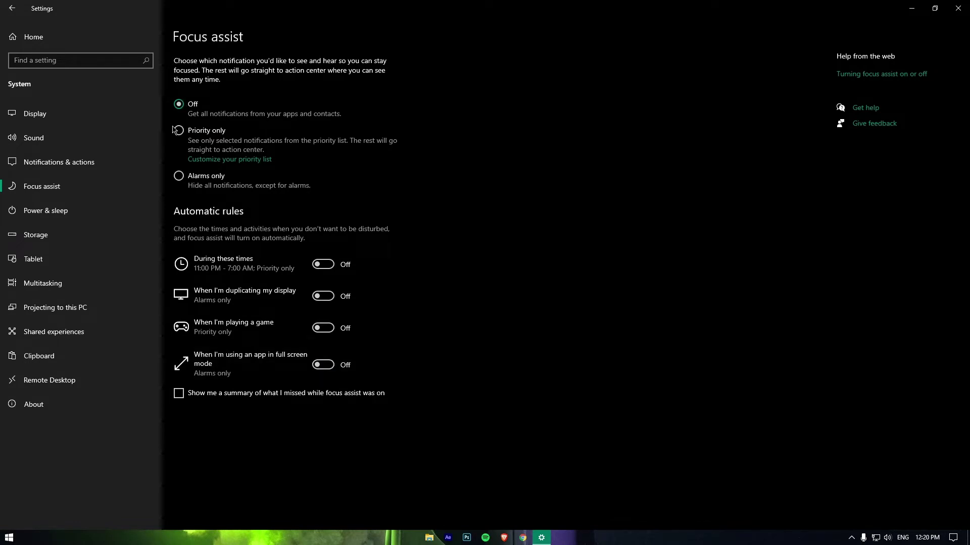
Step: Remove temporary files, including previous Windows installations and Delivery Optimization Files, leaving Downloads unchecked
left_click(58, 237)
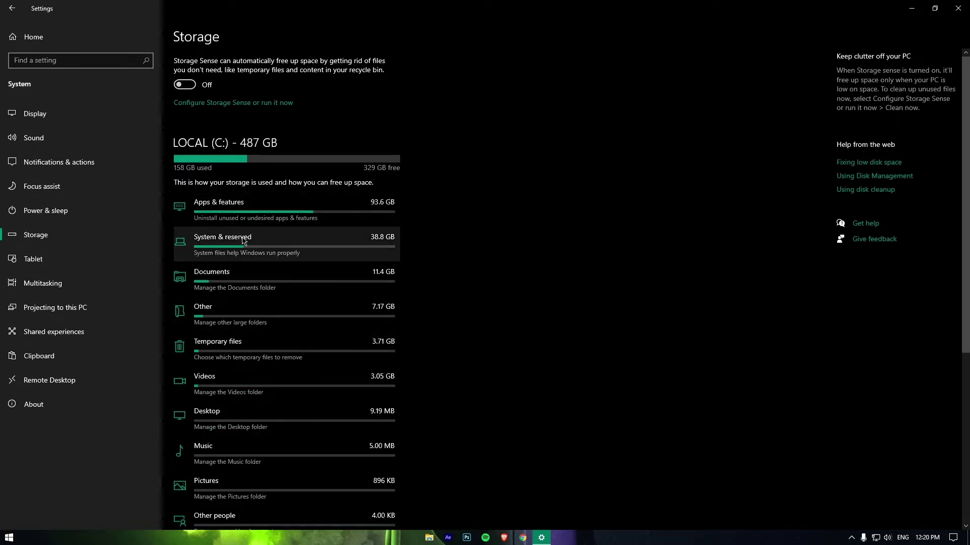
left_click(275, 346)
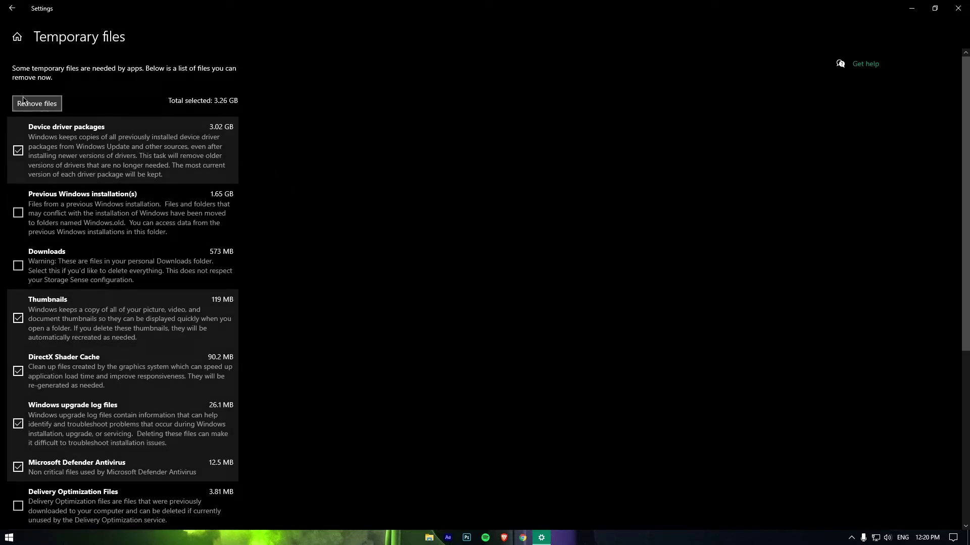
left_click(29, 215)
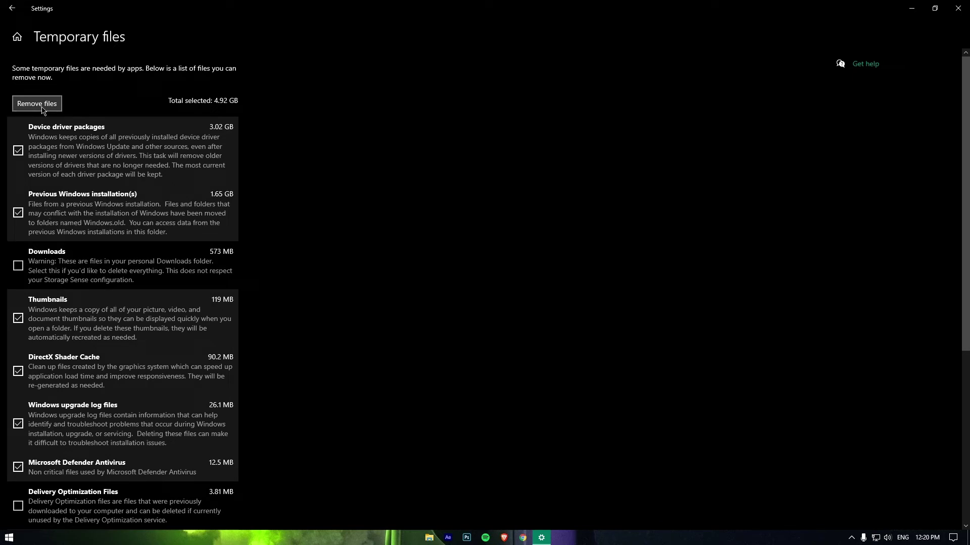
left_click(81, 502)
scroll(133, 420, "down", 5)
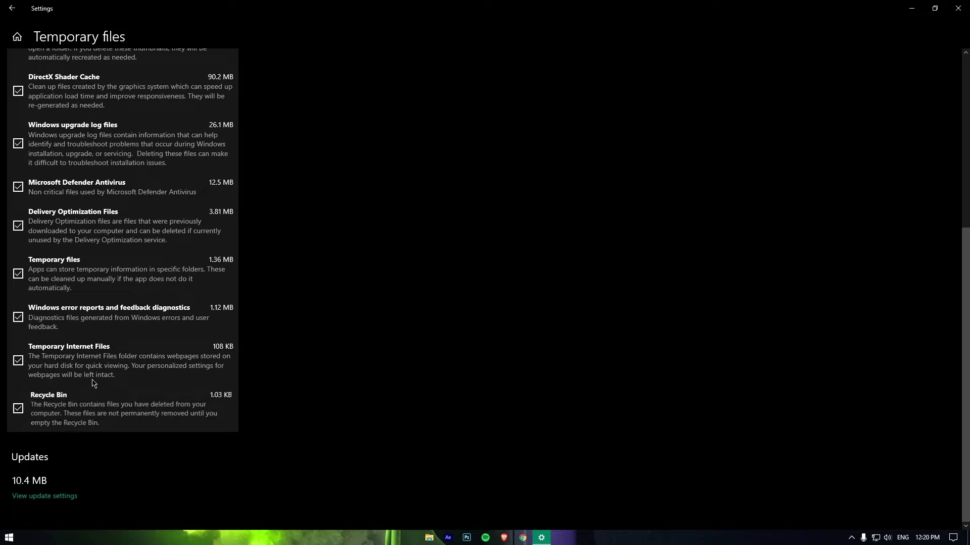
scroll(98, 211, "up", 5)
left_click(37, 104)
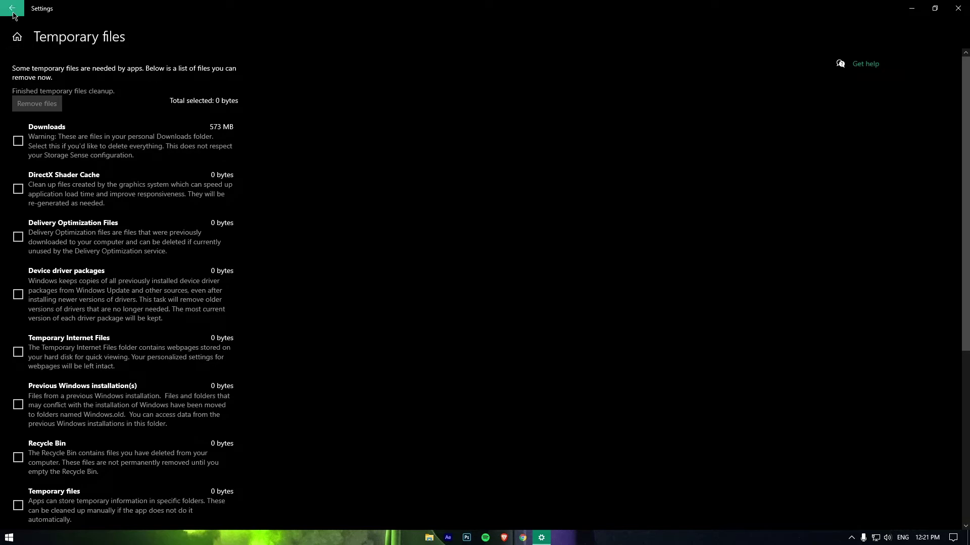
Step: Turn off Narrator's shortcut key, auto-start after sign-in and Narrator Home on start-up
left_click(20, 38)
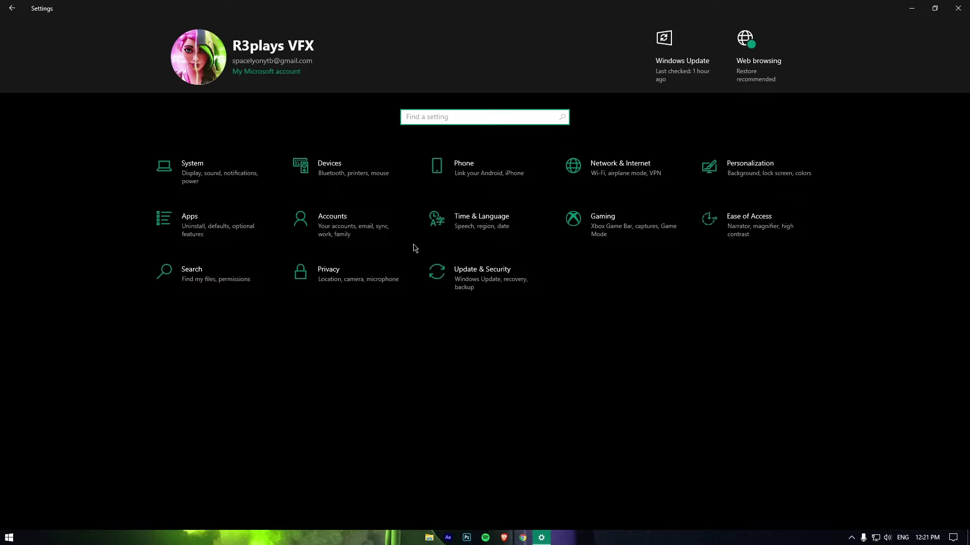
left_click(769, 232)
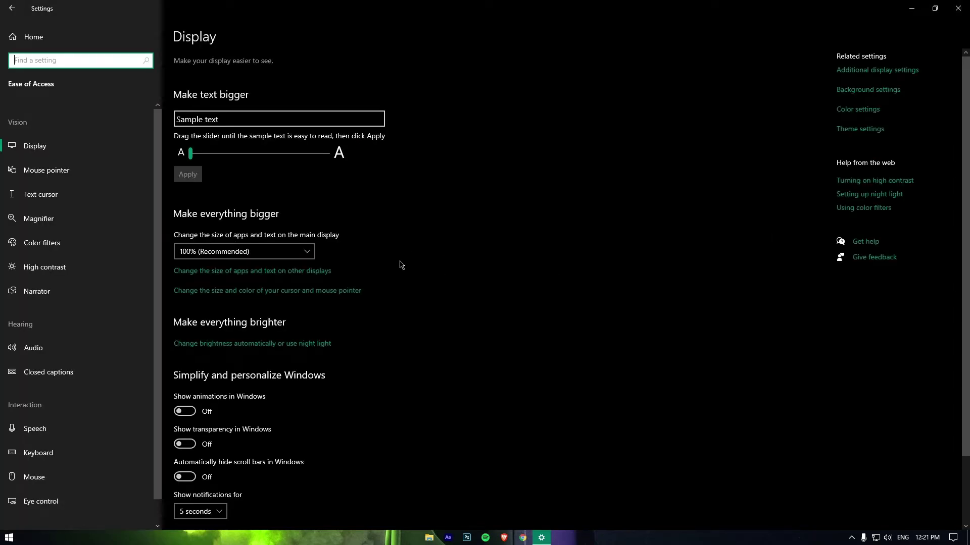
left_click(56, 295)
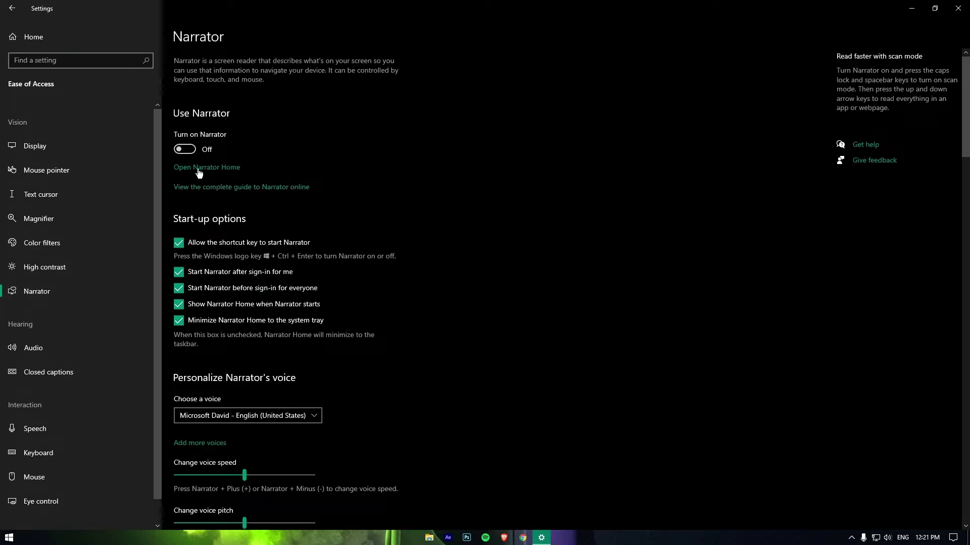
left_click(218, 247)
left_click(225, 275)
left_click(232, 306)
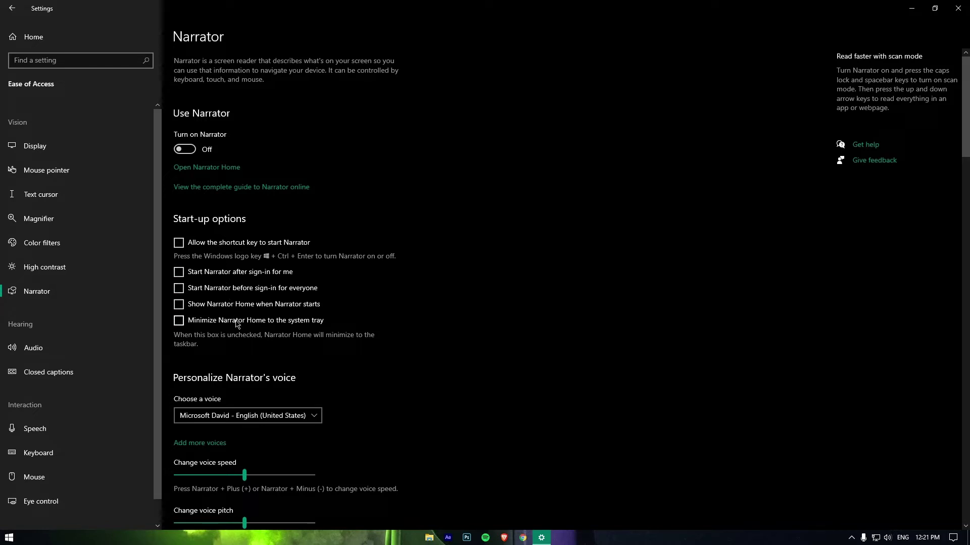
Step: Stop Narrator announcing function keys and modifier keys while typing
scroll(410, 335, "down", 6)
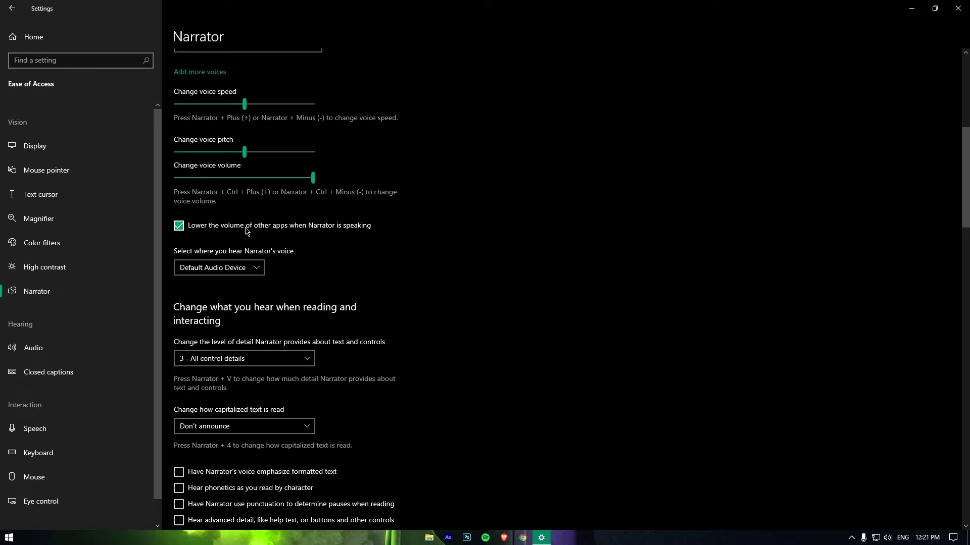
scroll(400, 319, "down", 6)
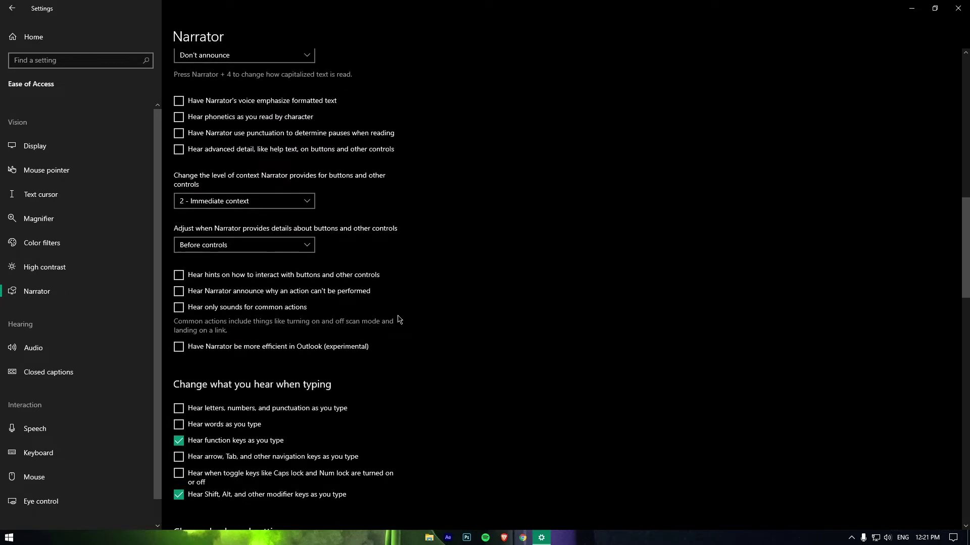
left_click(234, 443)
left_click(217, 495)
scroll(294, 258, "down", 6)
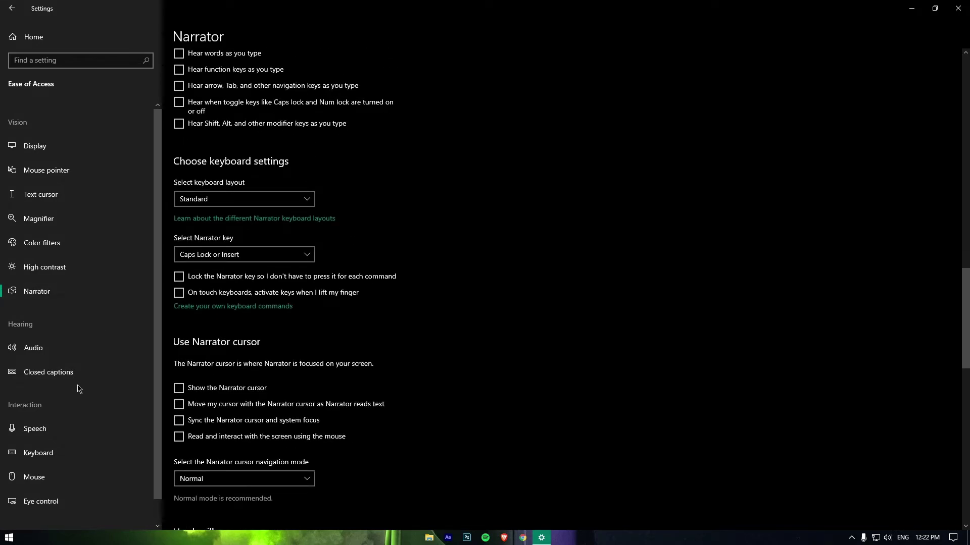
Step: Leave Speech Recognition off by cancelling its setup, then go to the Apps settings
left_click(81, 438)
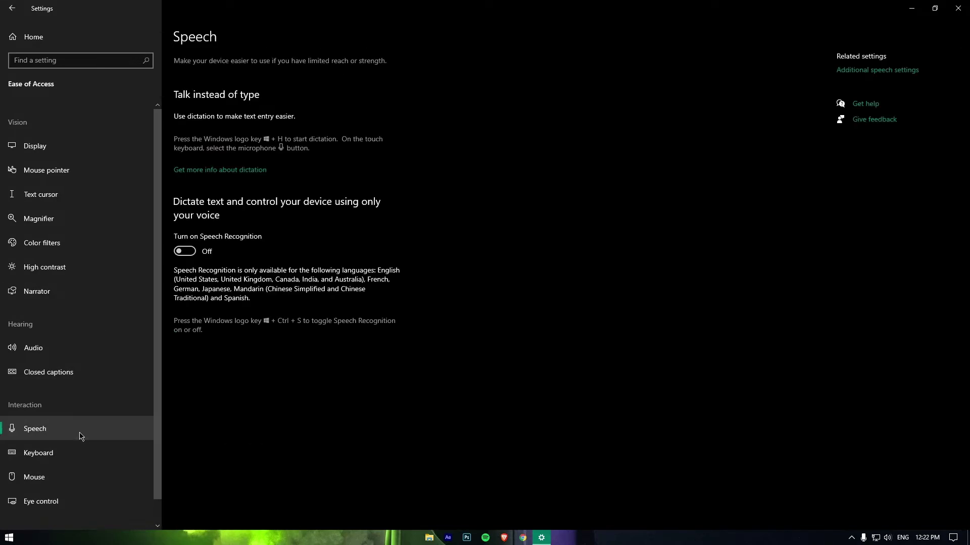
left_click(187, 255)
left_click(186, 254)
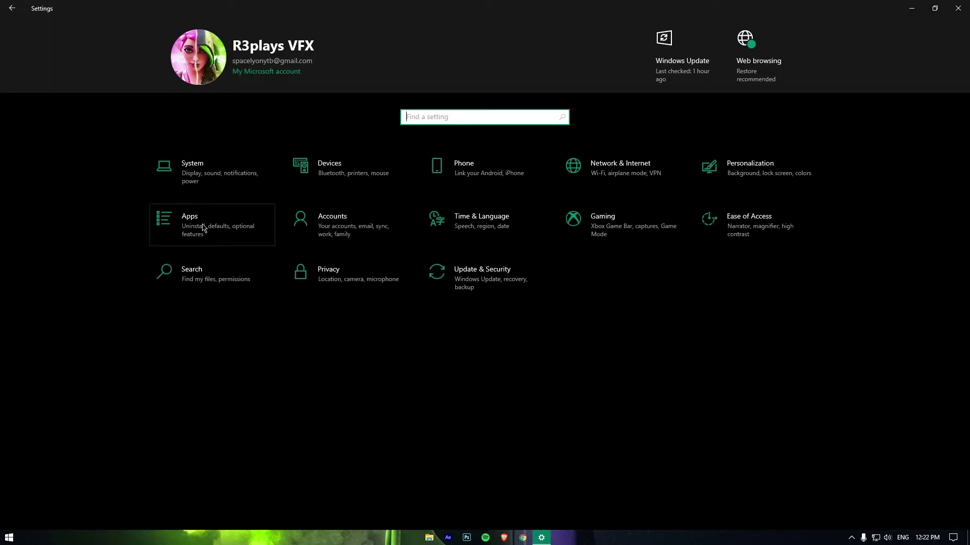
left_click(203, 228)
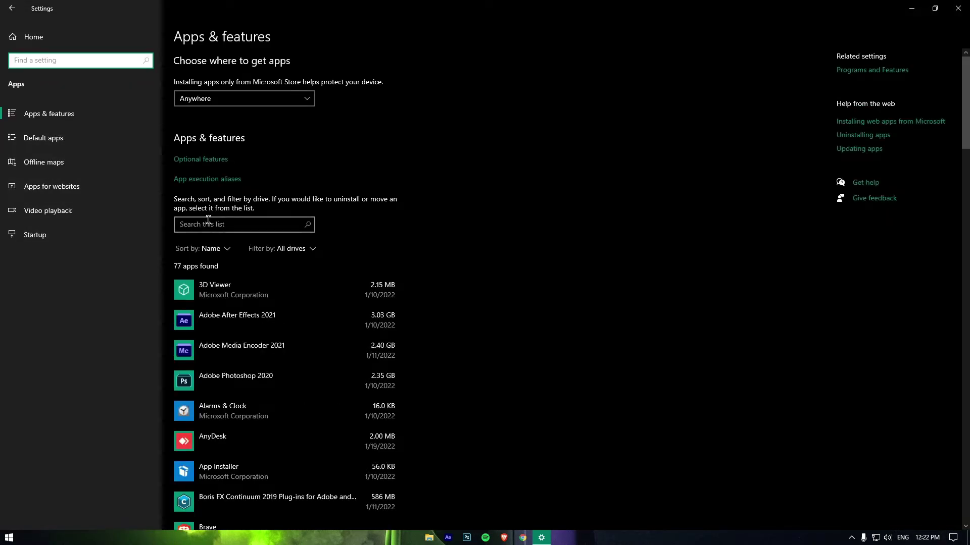
Step: Disable startup for AnyDesk, CCXProcess, Cloudflare WARP, Cortana, EpicGamesLauncher, Parsec, Realtek, Skype, Speedify, Spotify and Update
left_click(77, 239)
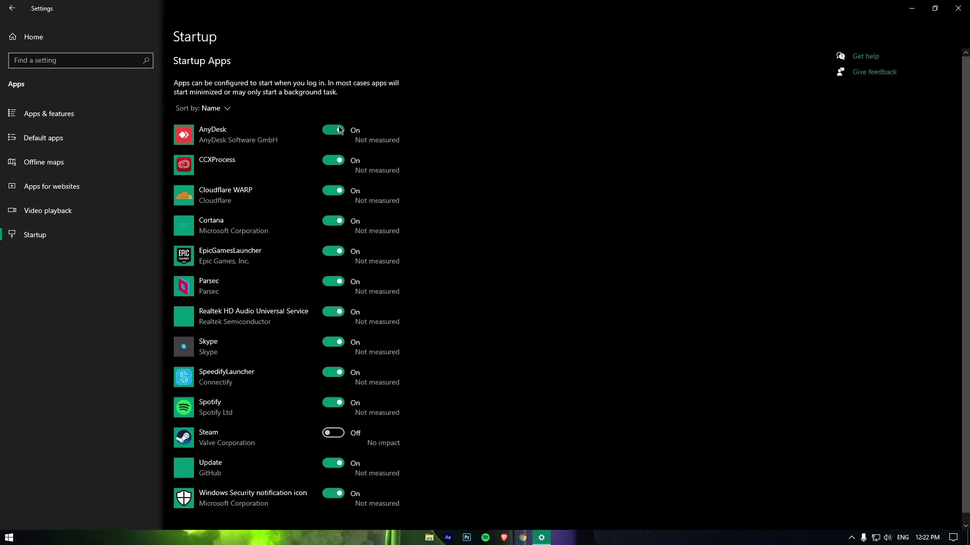
left_click(337, 131)
left_click(334, 161)
left_click(330, 193)
left_click(332, 222)
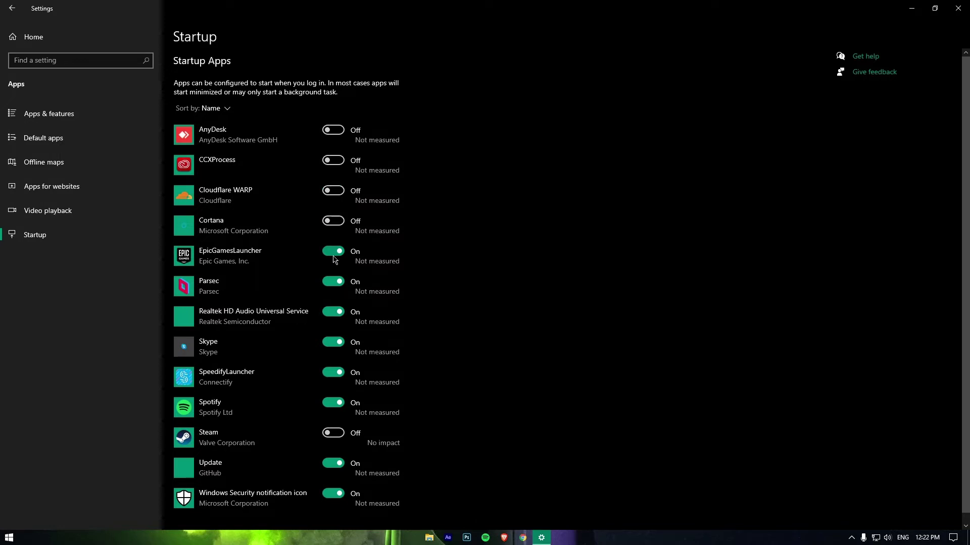
left_click(332, 252)
left_click(332, 283)
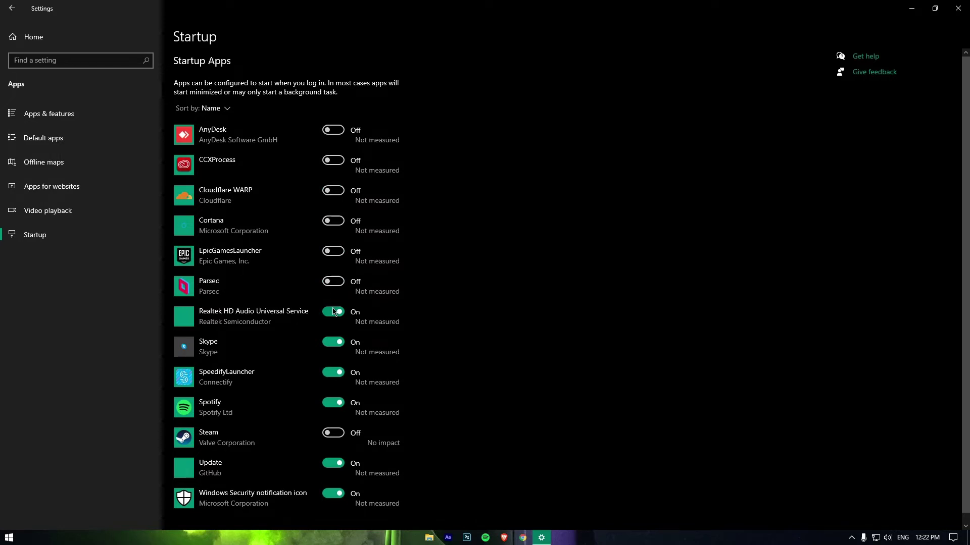
left_click(333, 312)
left_click(334, 342)
left_click(333, 372)
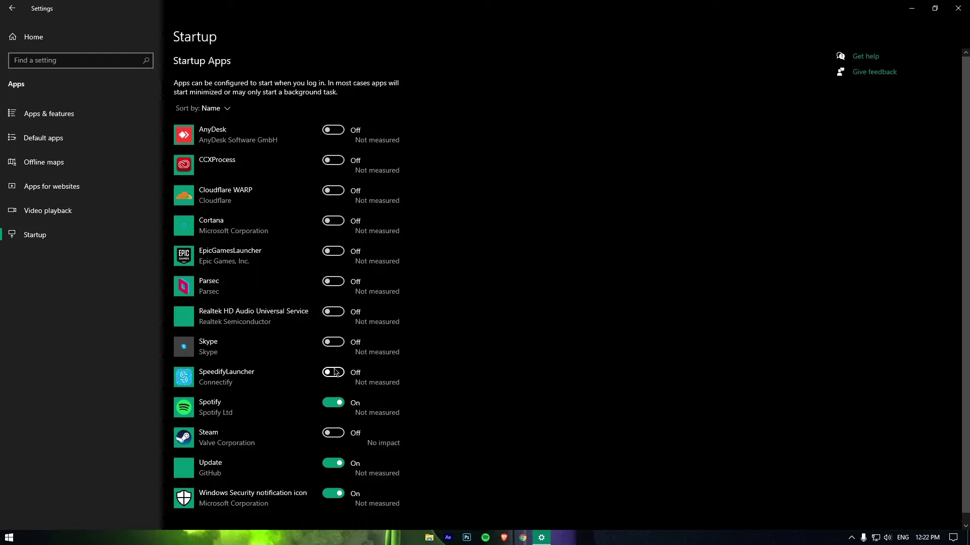
left_click(333, 403)
left_click(333, 463)
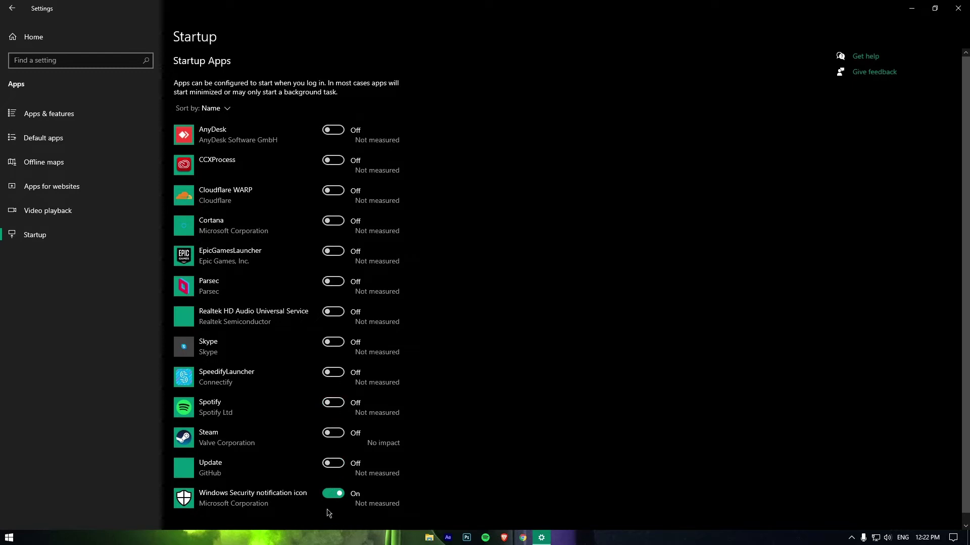
left_click(332, 493)
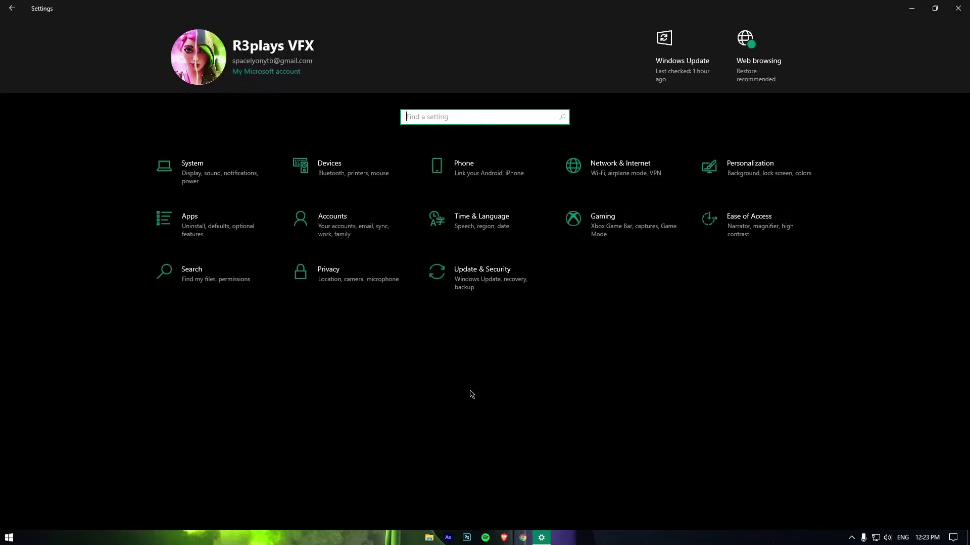
Step: Switch 'Let apps run in the background' off under Privacy > Background apps, then return Home
left_click(364, 275)
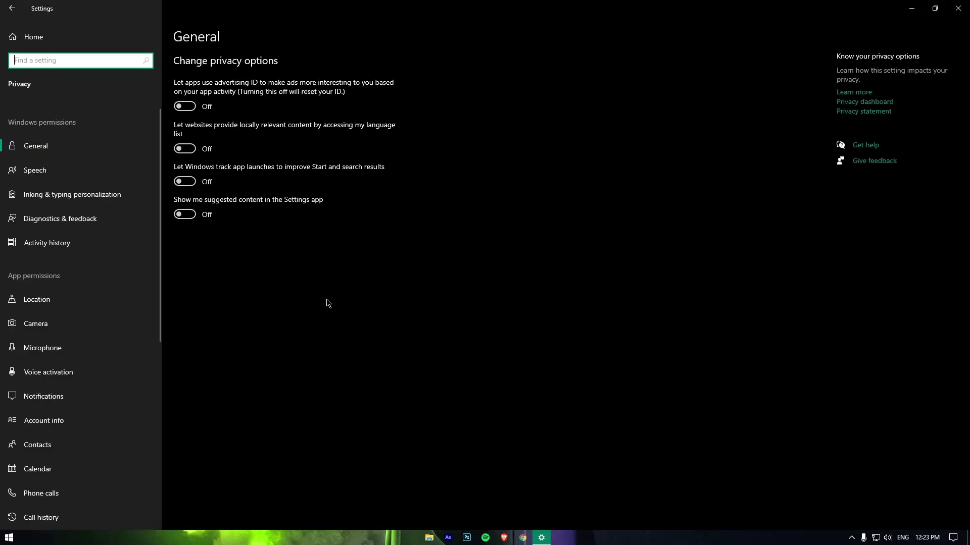
scroll(68, 401, "down", 5)
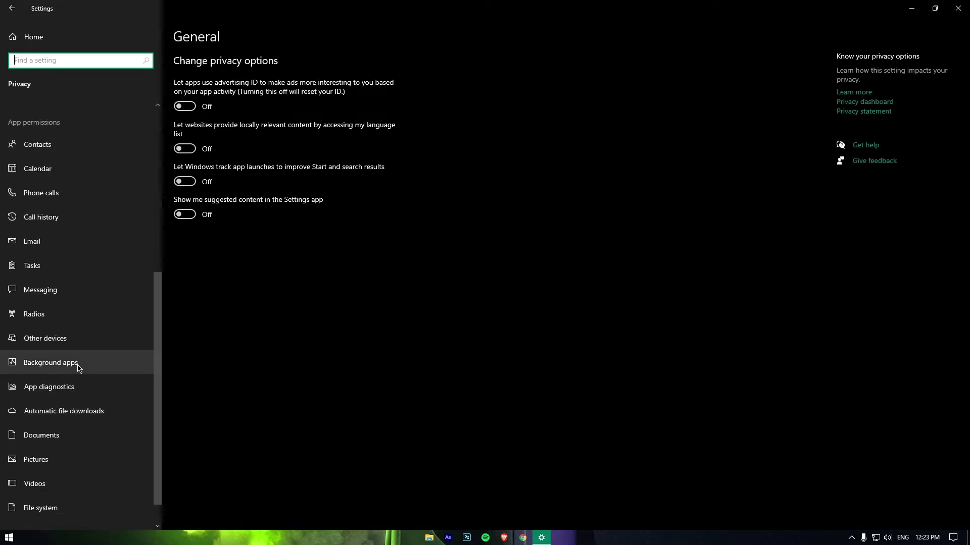
left_click(78, 368)
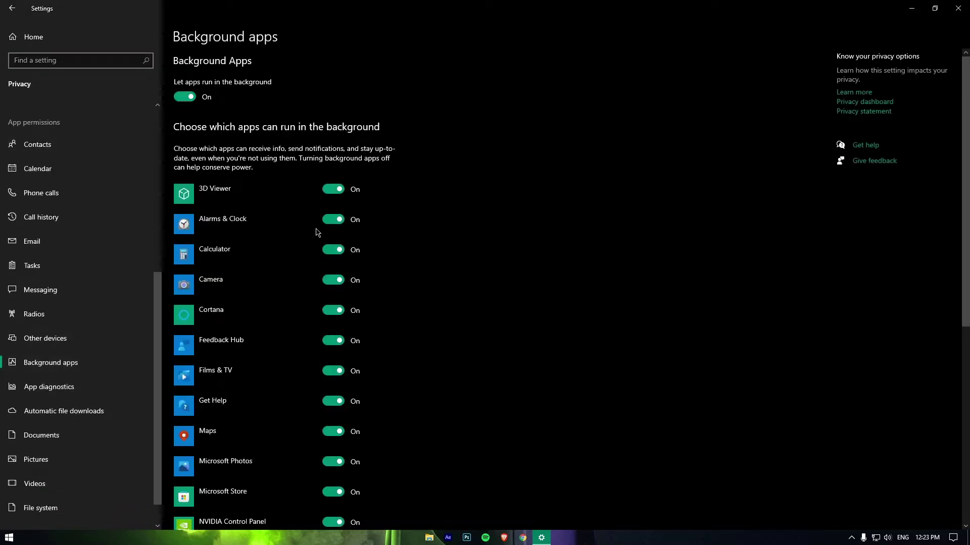
left_click(185, 98)
scroll(305, 158, "down", 4)
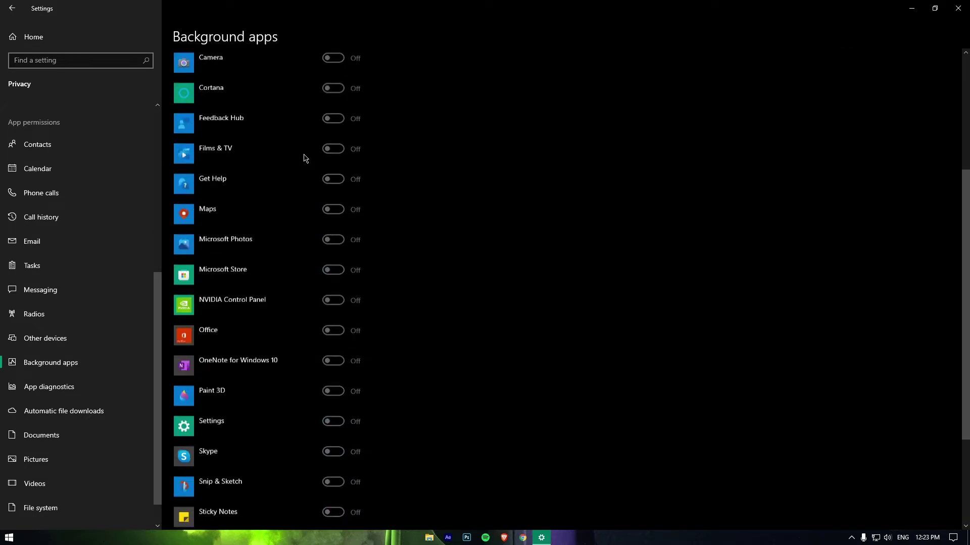
scroll(305, 158, "down", 3)
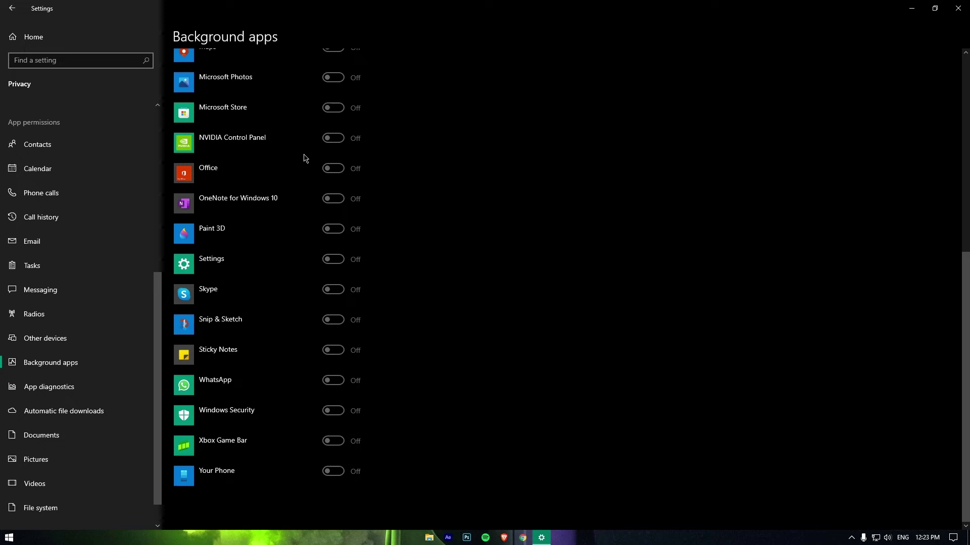
scroll(306, 158, "up", 7)
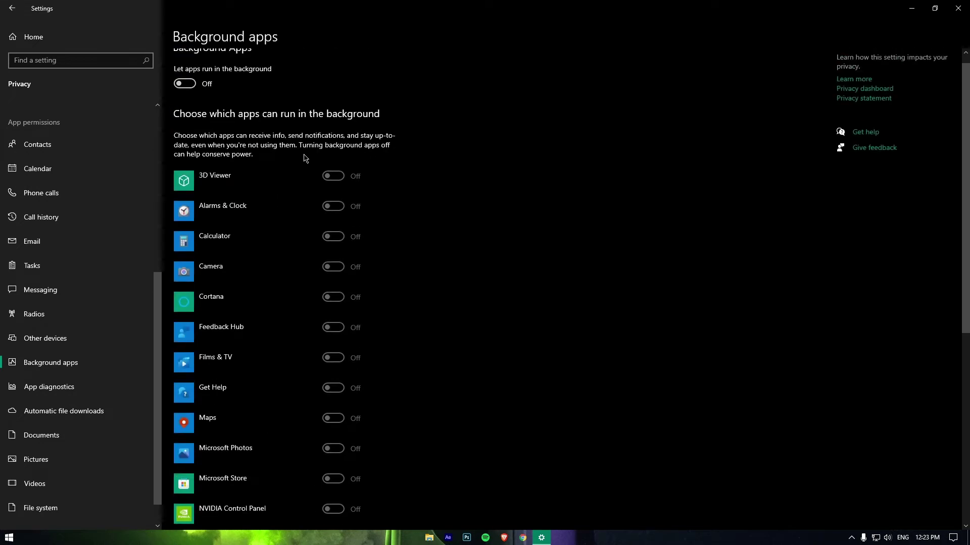
left_click(92, 46)
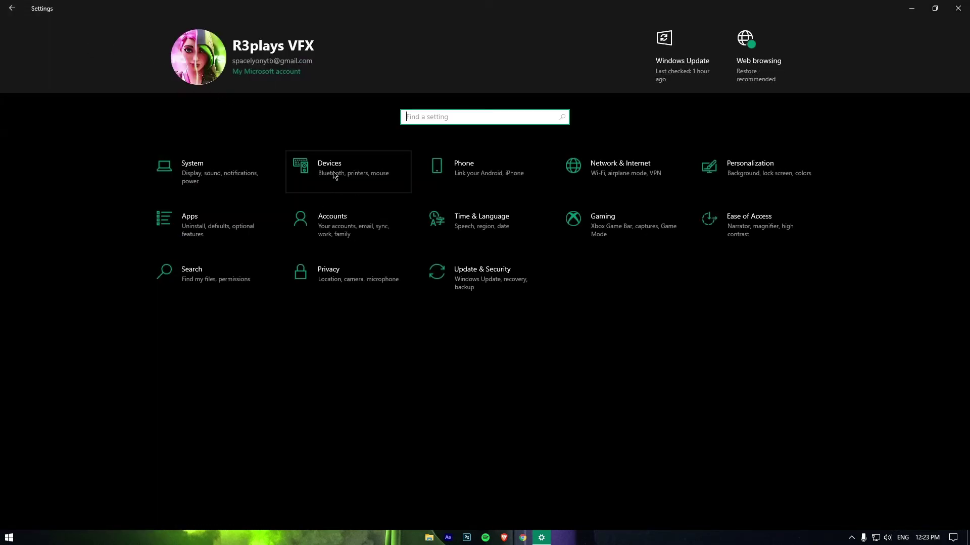
Step: Turn off Xbox Game Bar in the Gaming settings
left_click(598, 221)
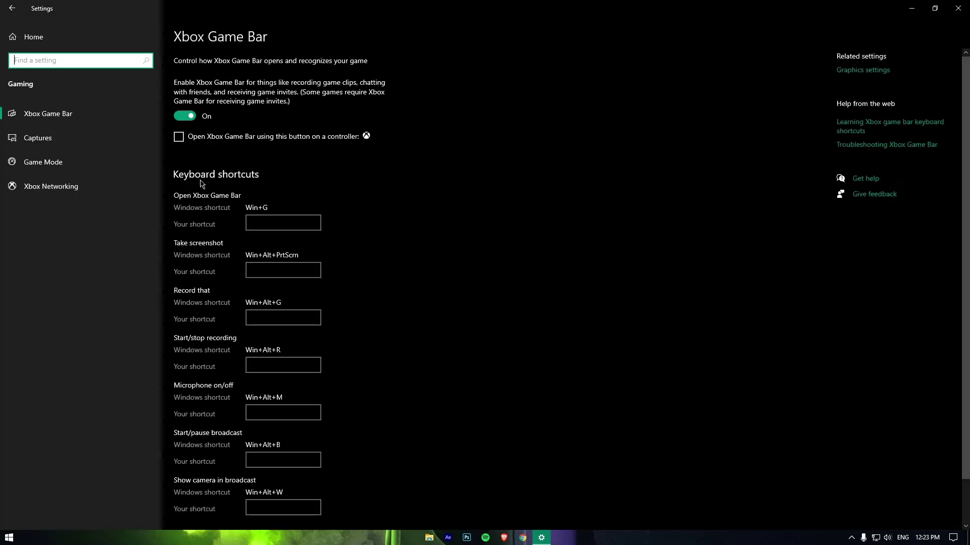
left_click(98, 119)
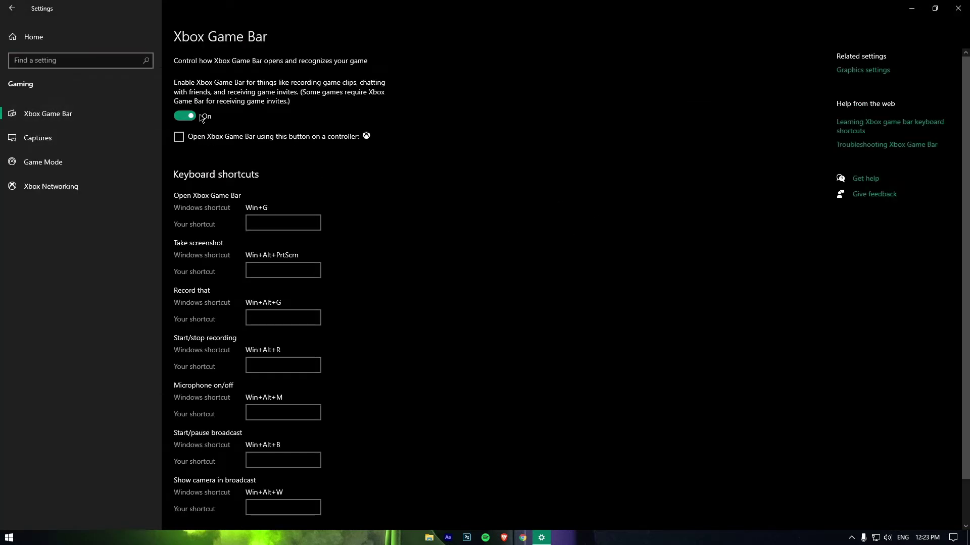
left_click(190, 116)
scroll(318, 188, "down", 1)
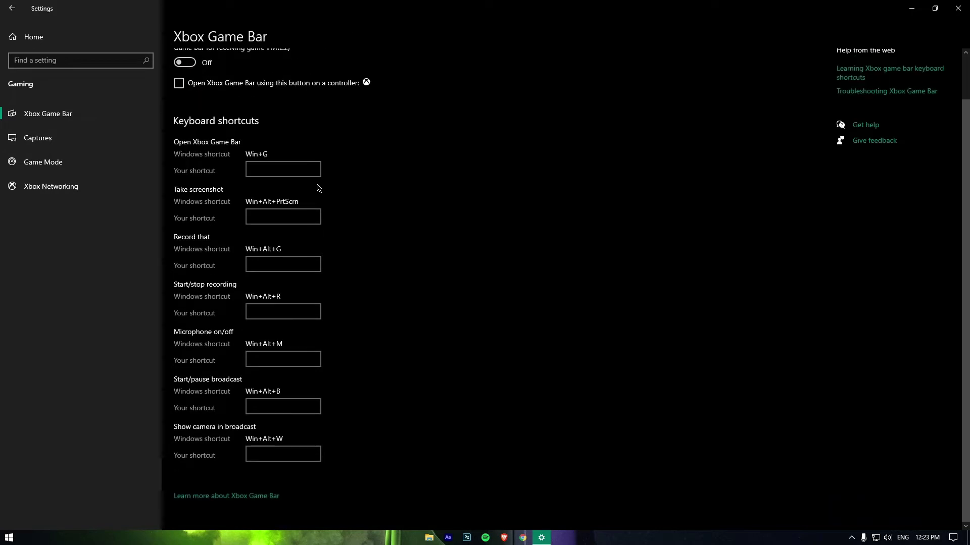
Step: Turn off background recording, plus recording on battery and while wirelessly projecting
left_click(96, 142)
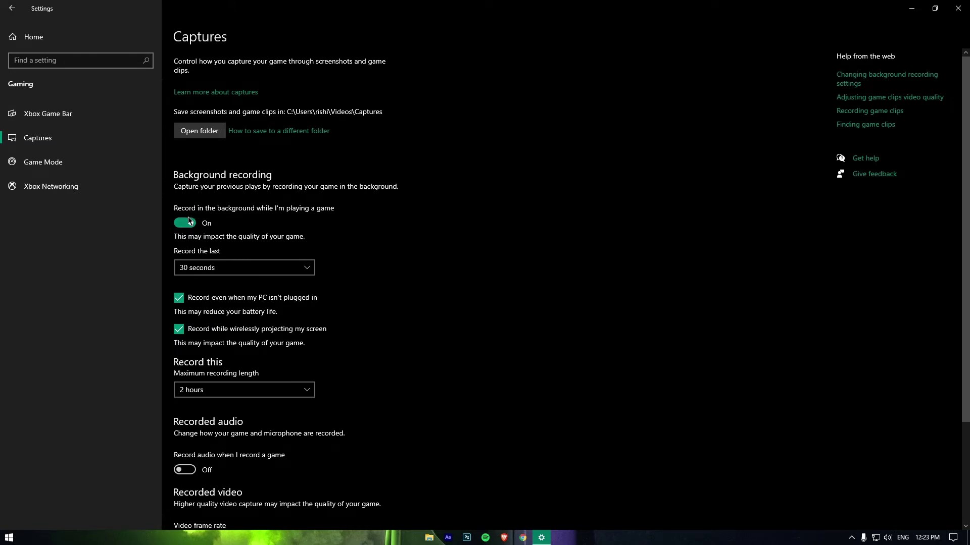
left_click(180, 298)
left_click(180, 329)
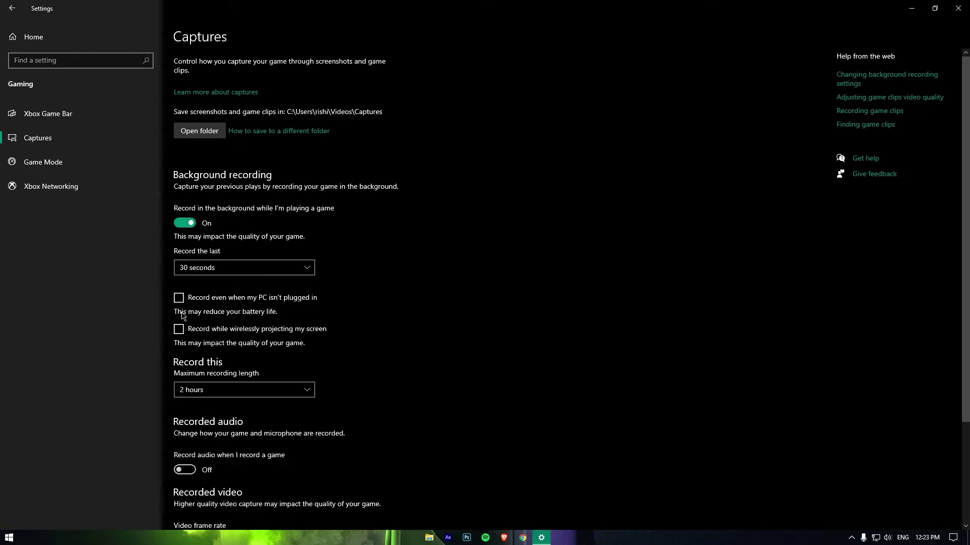
left_click(186, 223)
scroll(231, 253, "down", 1)
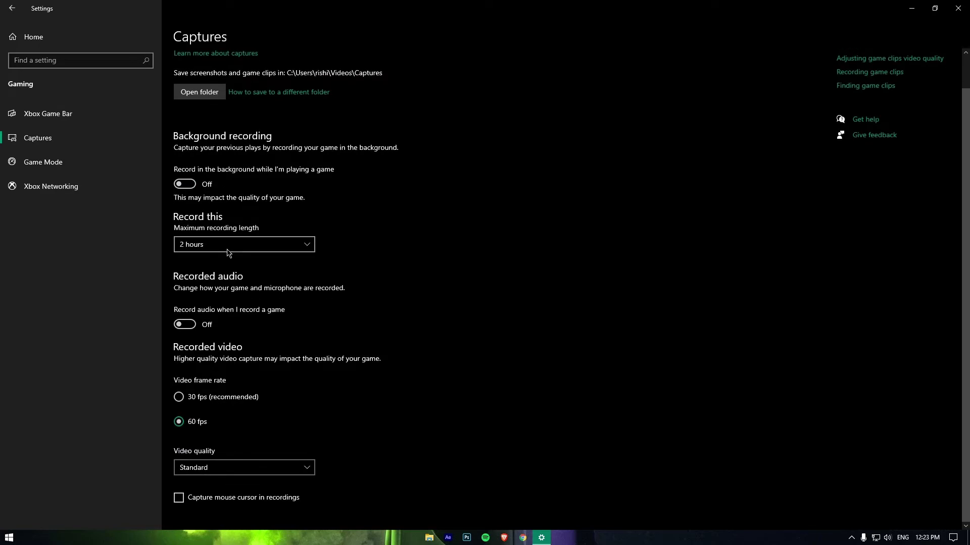
Step: Turn Game Mode off, then go Home and into Update & Security
left_click(81, 159)
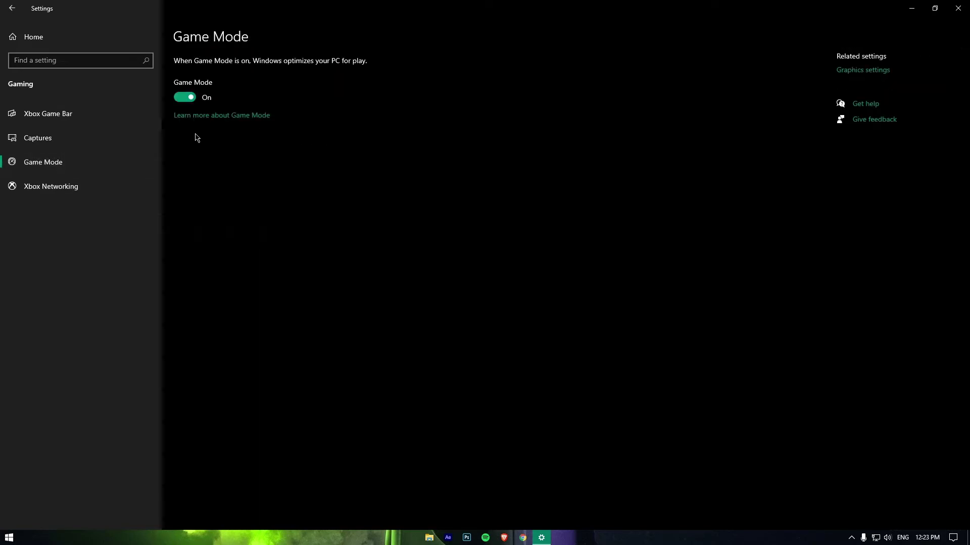
left_click(185, 97)
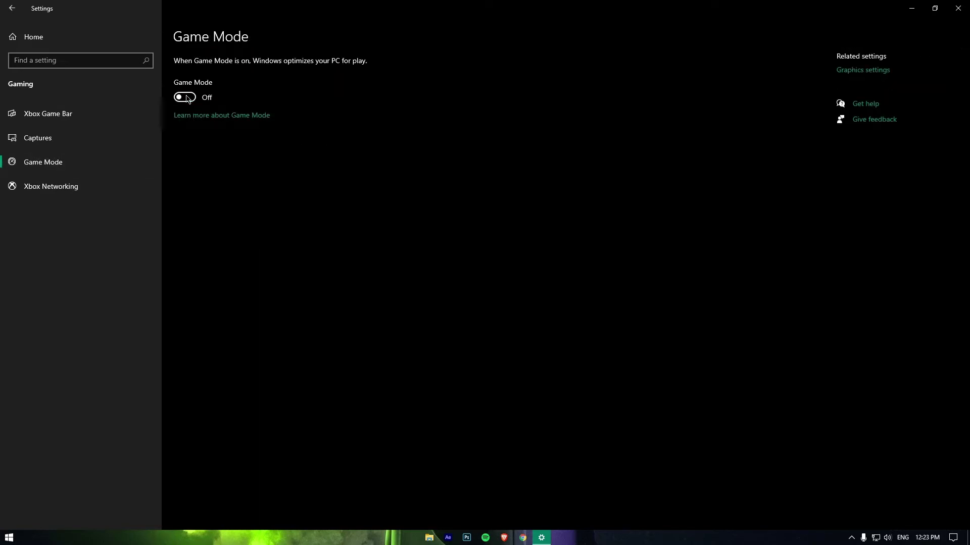
left_click(33, 39)
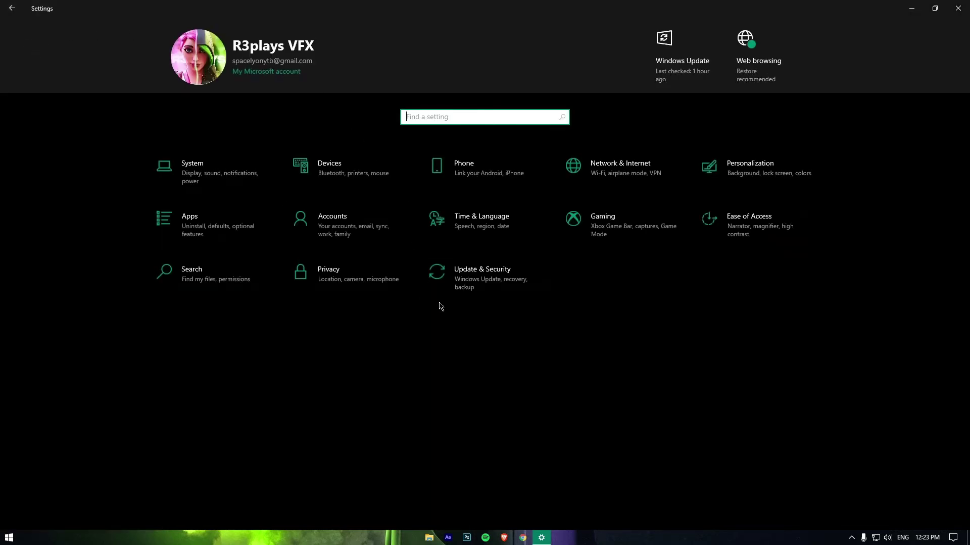
left_click(473, 274)
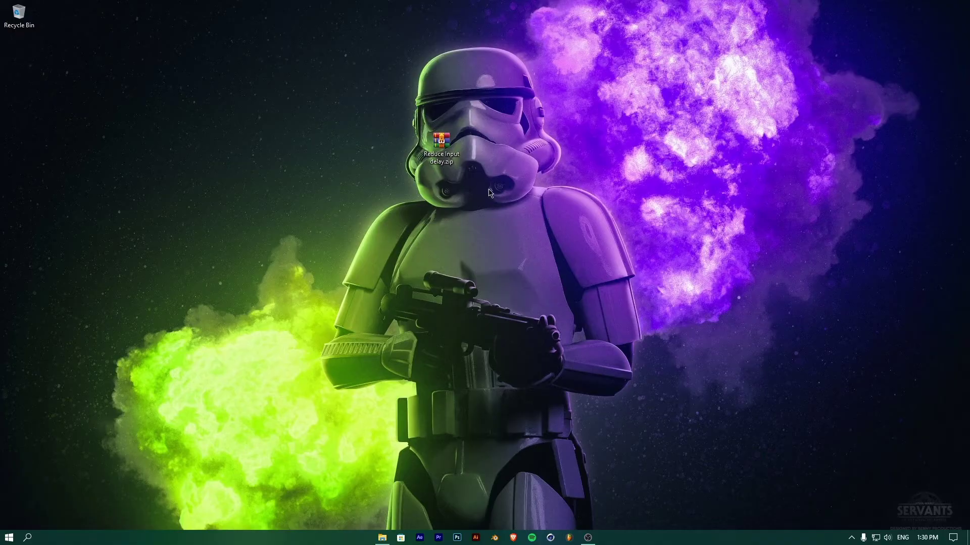
Step: Extract Reduce Input delay.zip into a Reduce Input delay desktop folder, centre it and open it
right_click(488, 188)
left_click(508, 217)
double_click(447, 145)
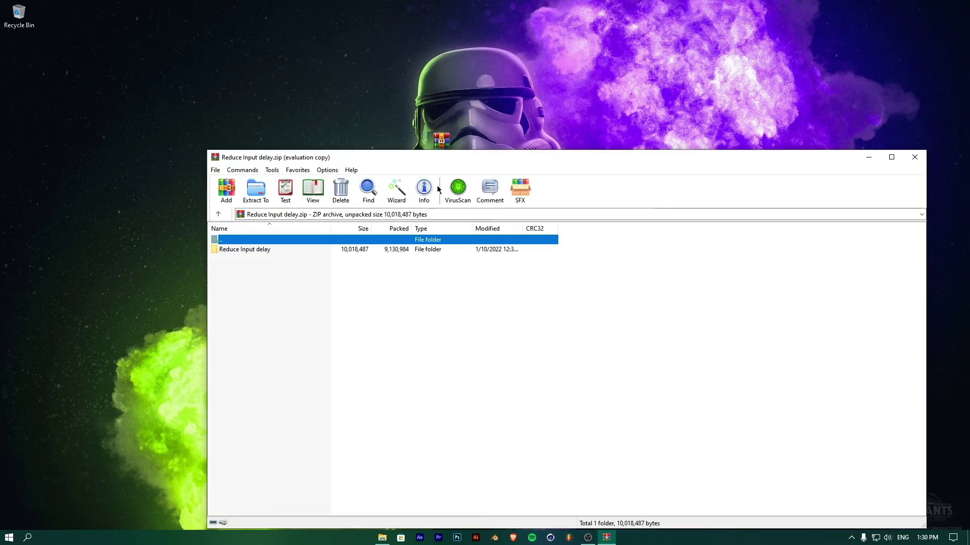
left_click(914, 157)
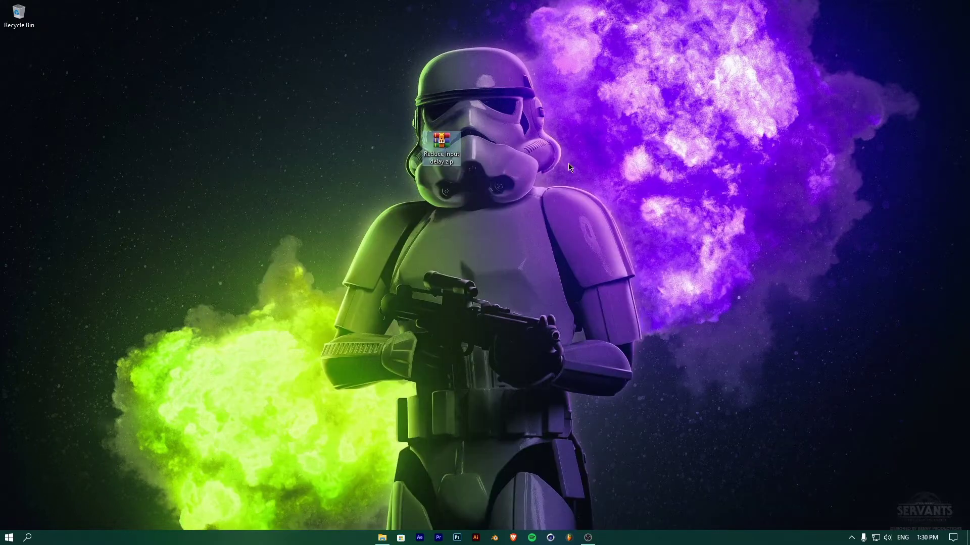
right_click(429, 144)
left_click(494, 221)
left_click_drag(23, 65, 485, 233)
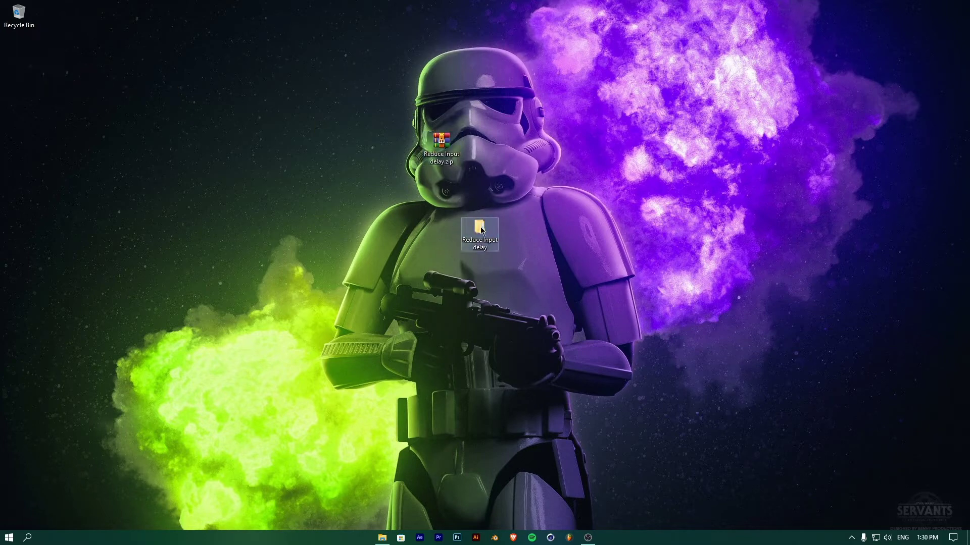
double_click(482, 230)
Step: Open the inner Reduce Input delay and 0 .RESTORE POINT folders and launch the Restore Point shortcut
double_click(173, 70)
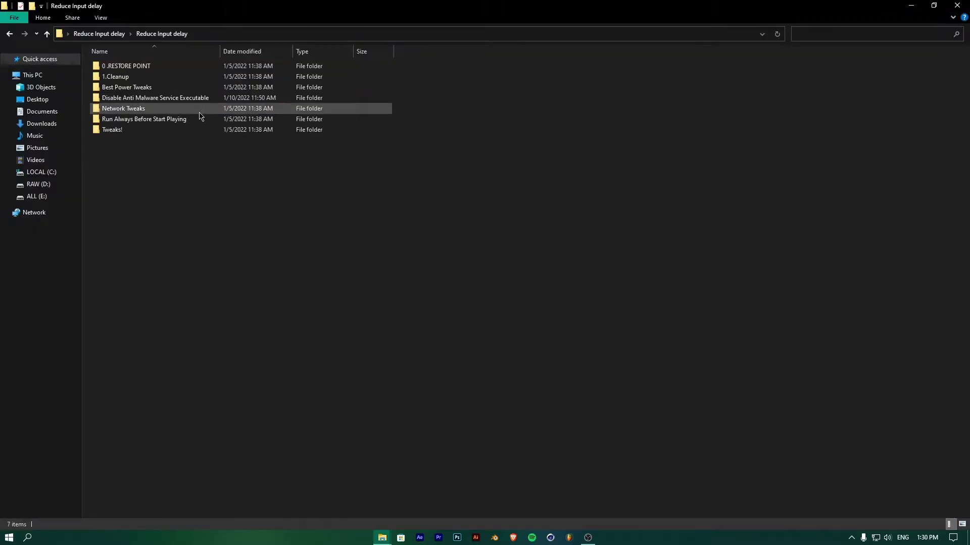
double_click(152, 66)
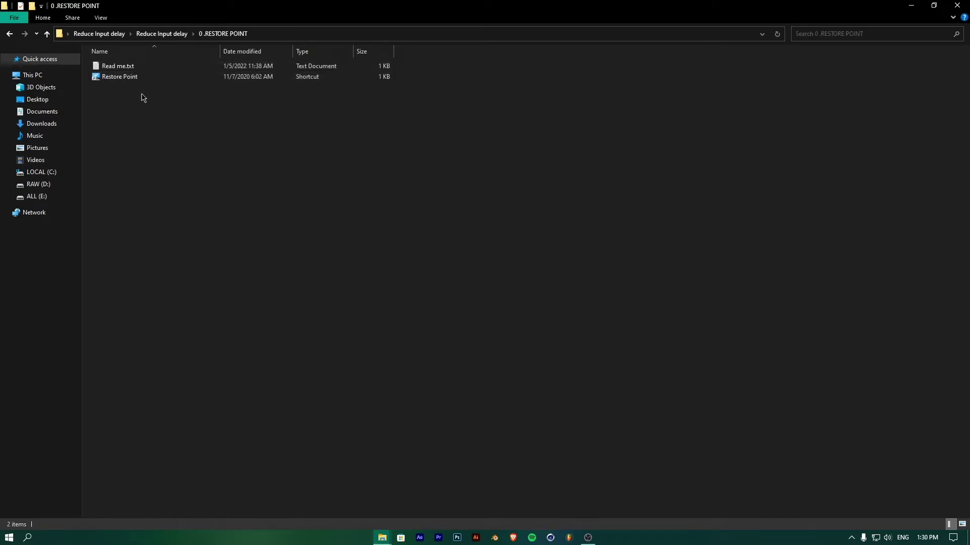
left_click(270, 76)
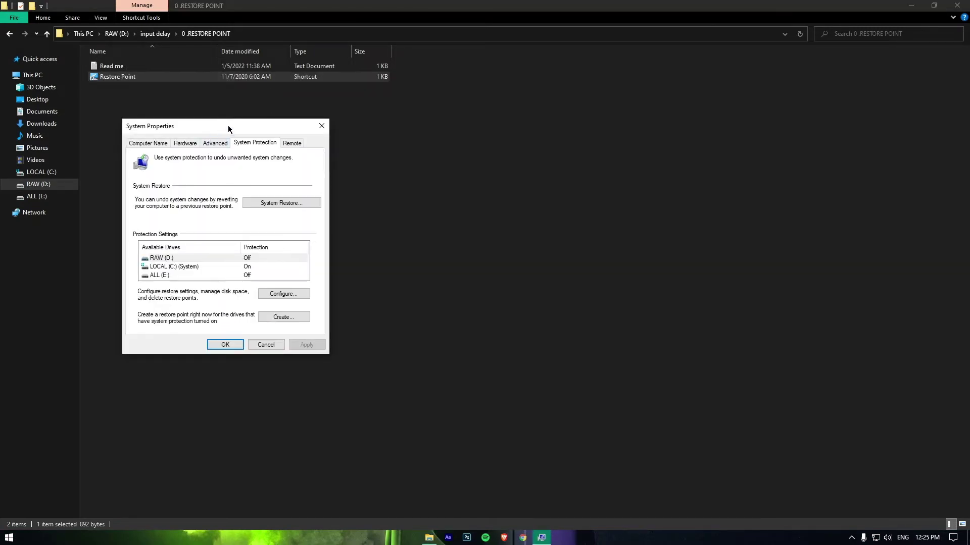
Step: Create a restore point for LOCAL (C:) named 'Before applying Tweaks'
left_click_drag(237, 127, 591, 119)
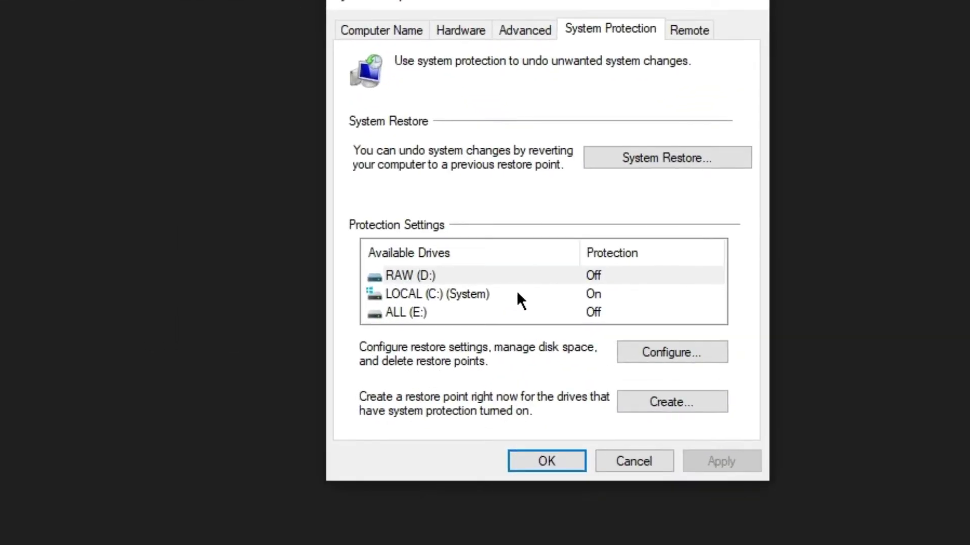
left_click(517, 293)
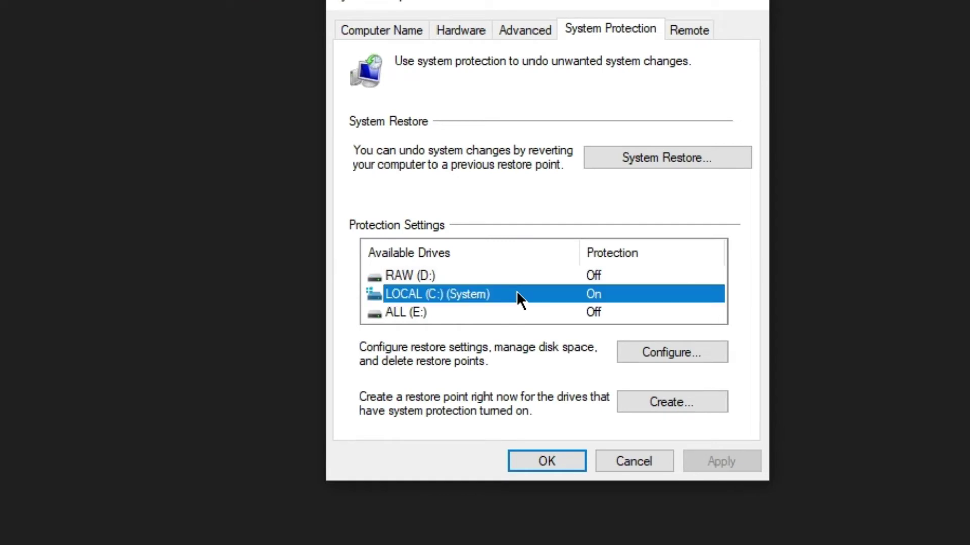
left_click(677, 401)
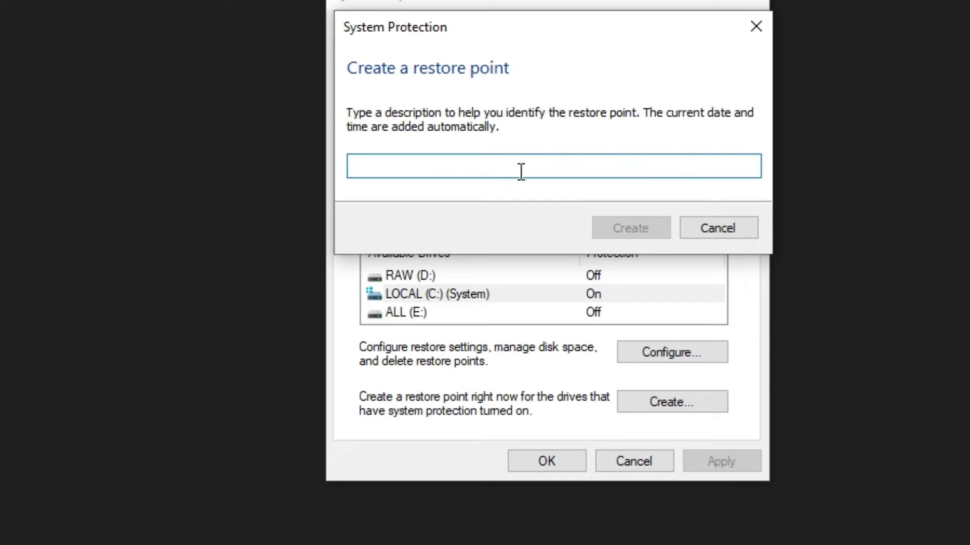
type("Before")
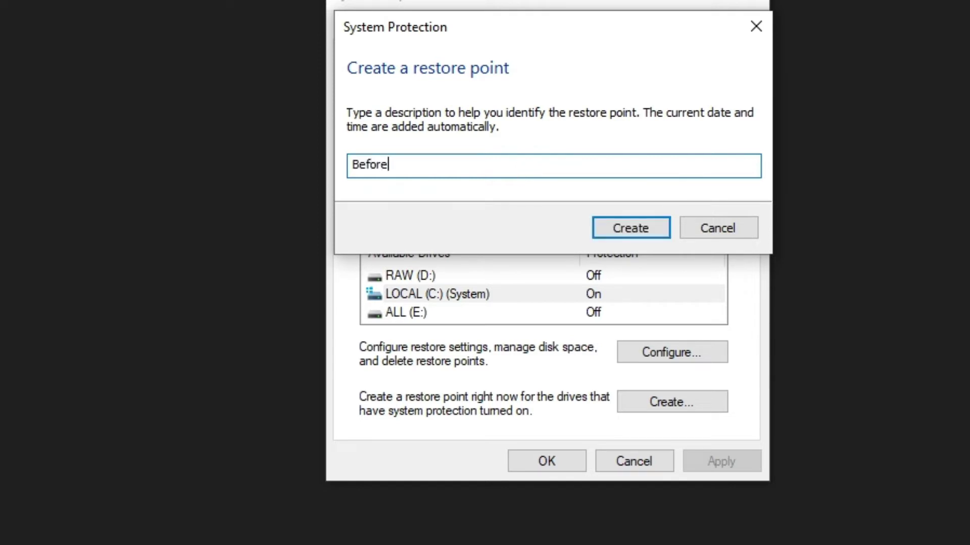
type(" applying T")
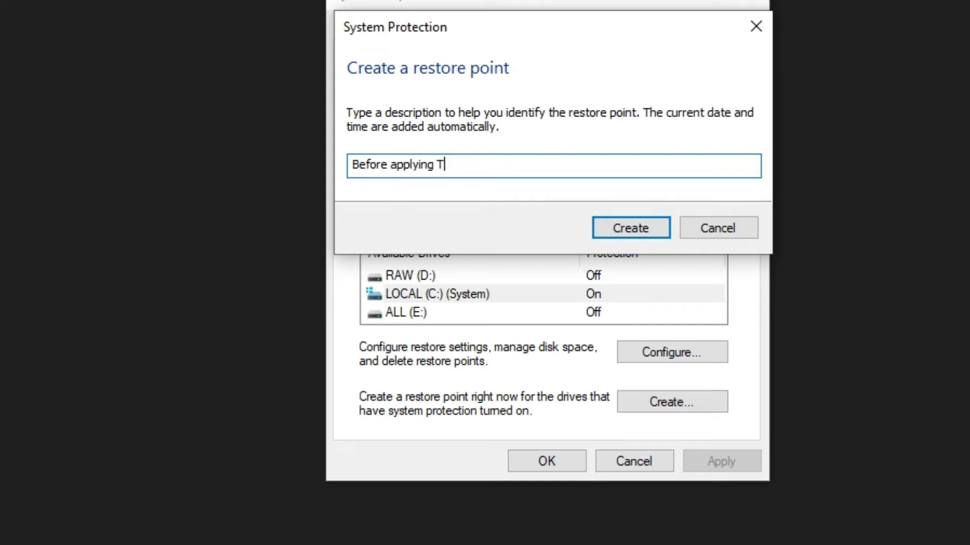
type("weaks")
left_click(646, 223)
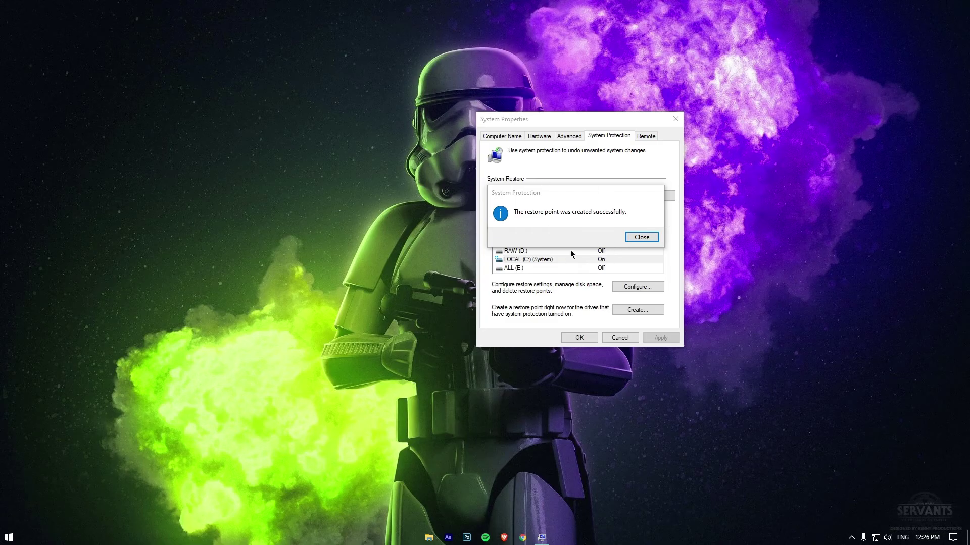
Step: Dismiss the restore point message, then clean drive LOCAL (C:), permanently deleting the default checked files
left_click(641, 237)
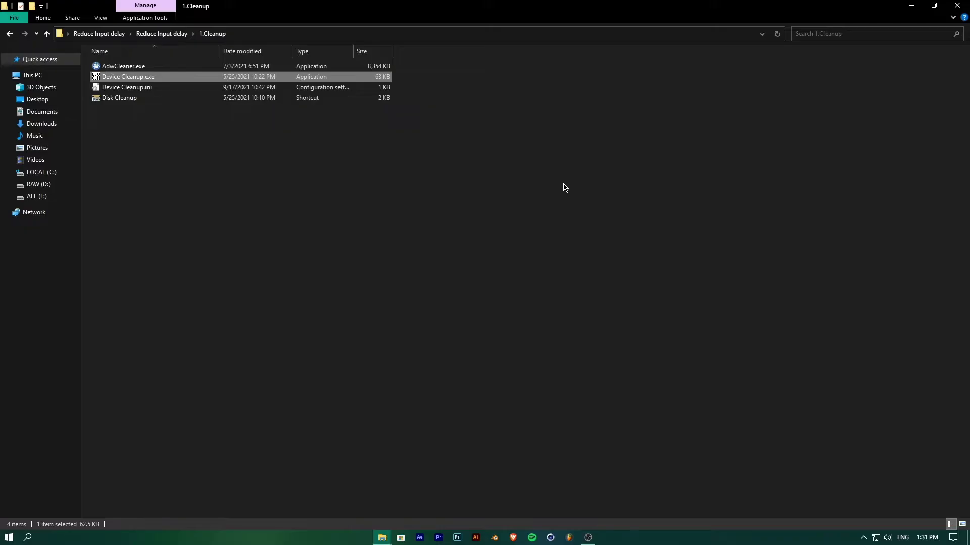
double_click(322, 100)
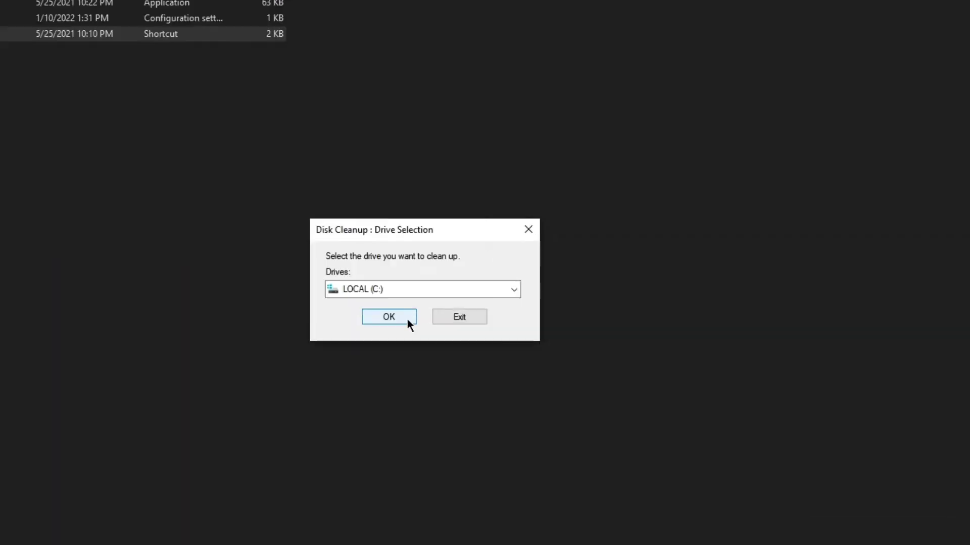
left_click(407, 319)
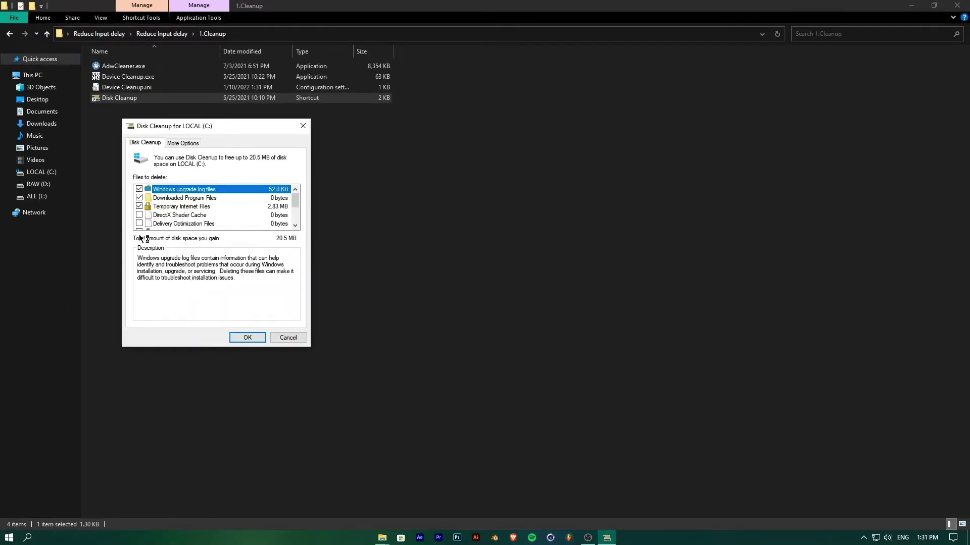
scroll(192, 222, "down", 2)
scroll(185, 221, "up", 3)
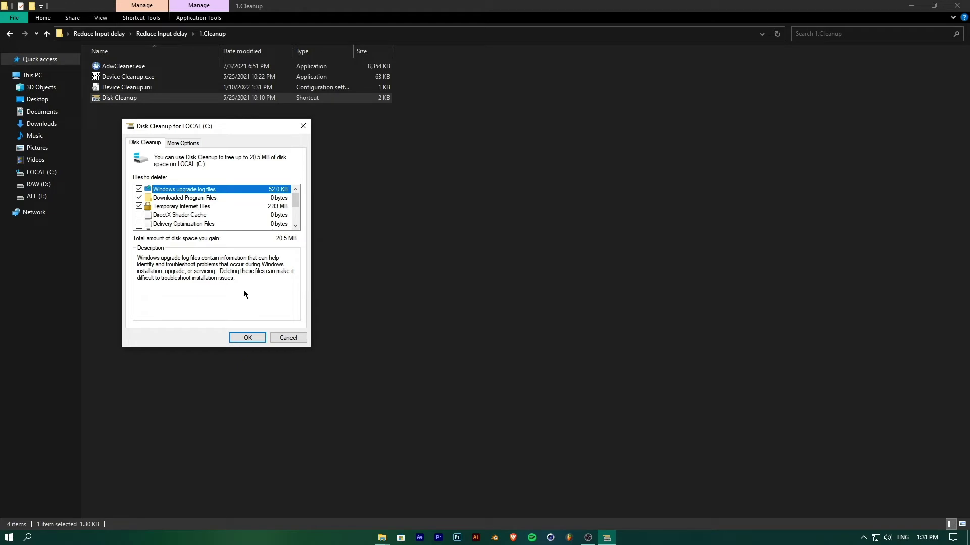
left_click(252, 338)
left_click(516, 277)
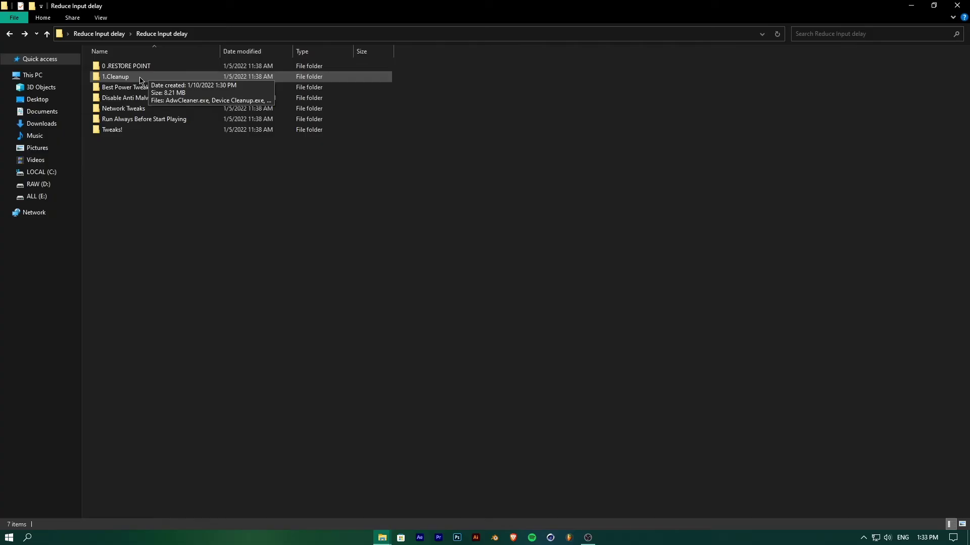
Step: In Best Power Tweaks > Power Tweaks, merge CPU Throttling.reg and Energy Estimation.reg into the registry
double_click(170, 87)
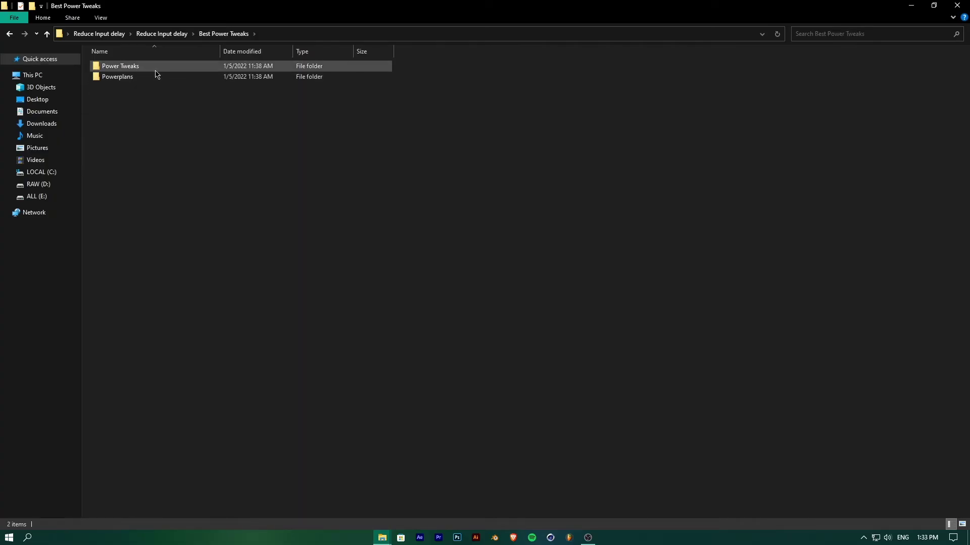
double_click(149, 71)
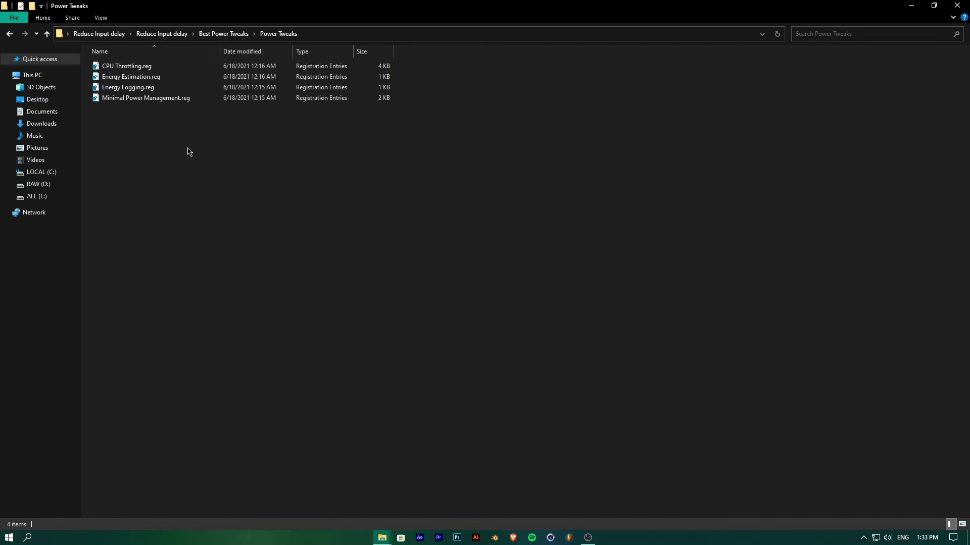
double_click(148, 68)
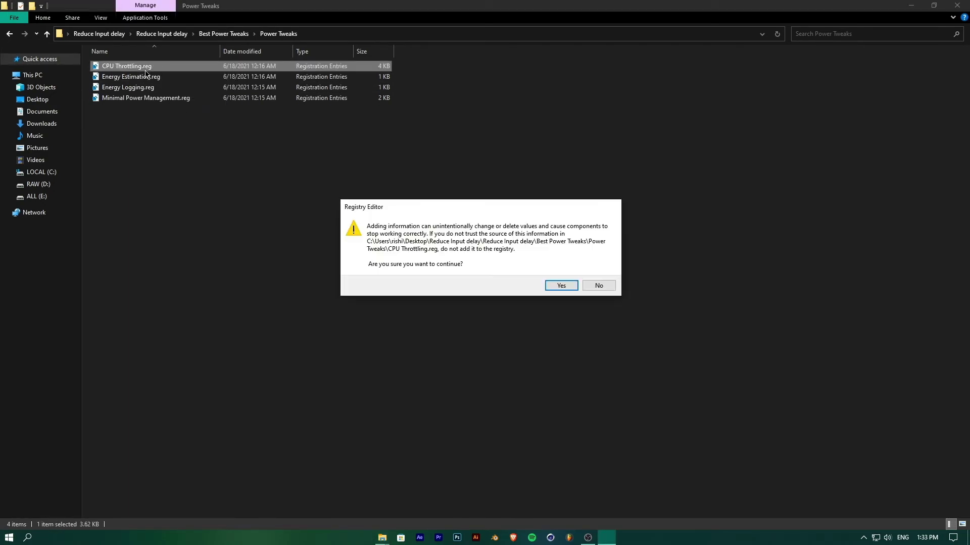
left_click(561, 286)
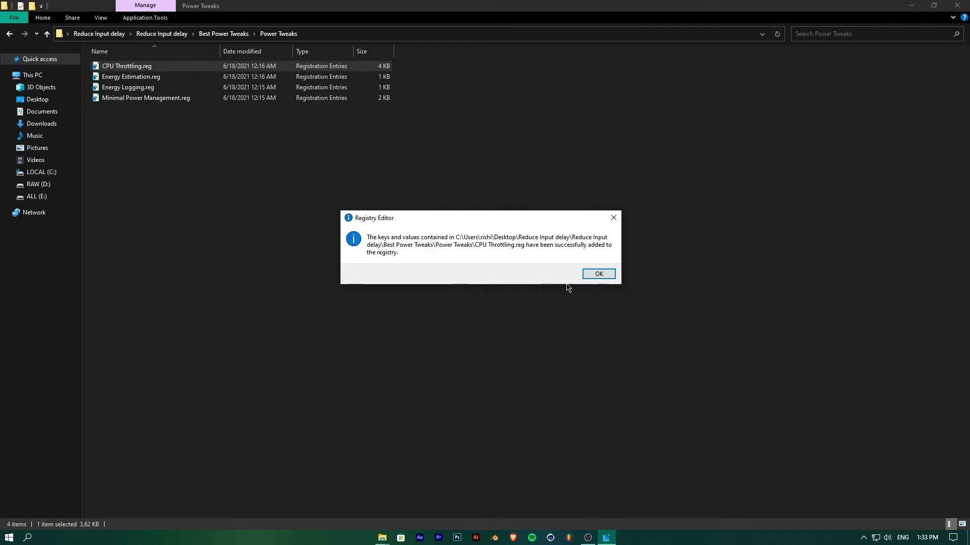
left_click(597, 276)
double_click(133, 77)
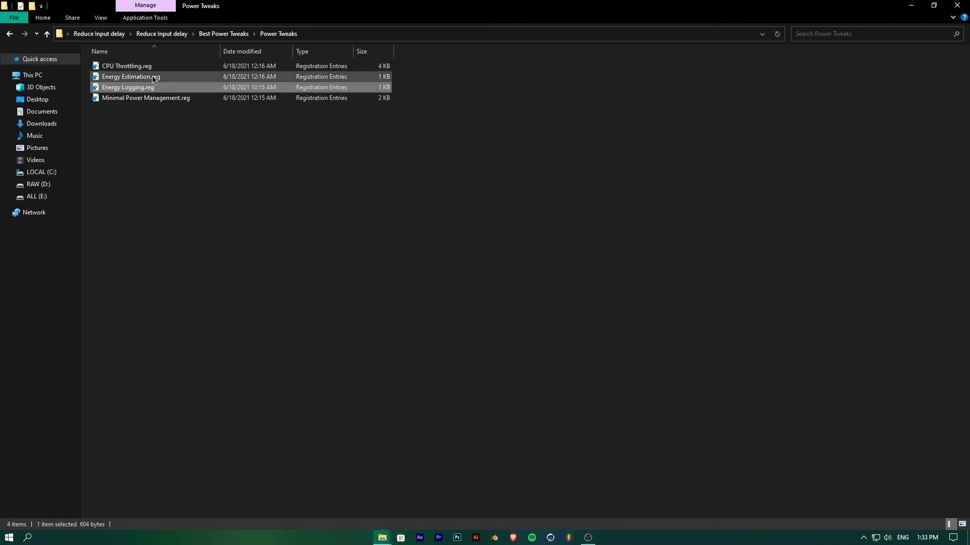
left_click(561, 287)
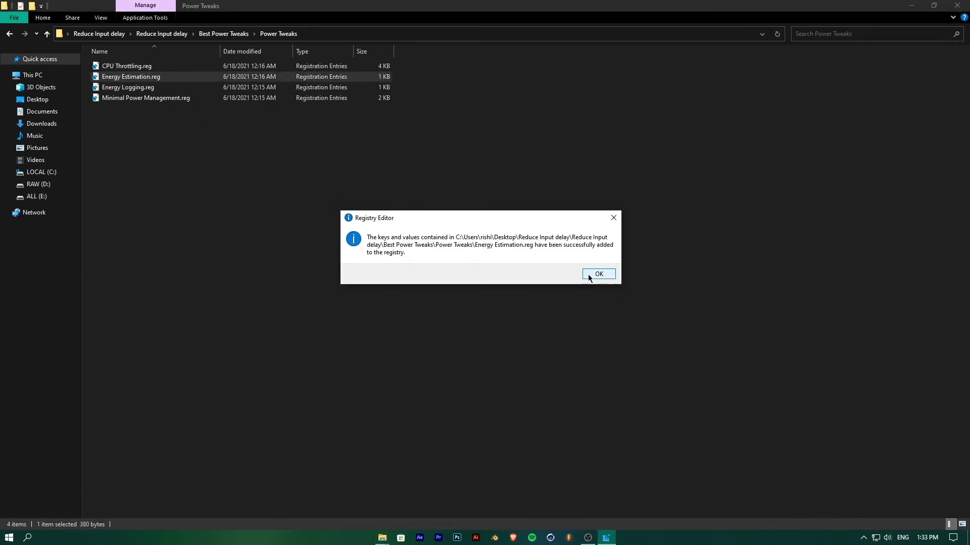
left_click(588, 274)
Step: Merge Energy Logging.reg and Minimal Power Management.reg into the registry, then go back to the parent folder
left_click(140, 88)
double_click(139, 88)
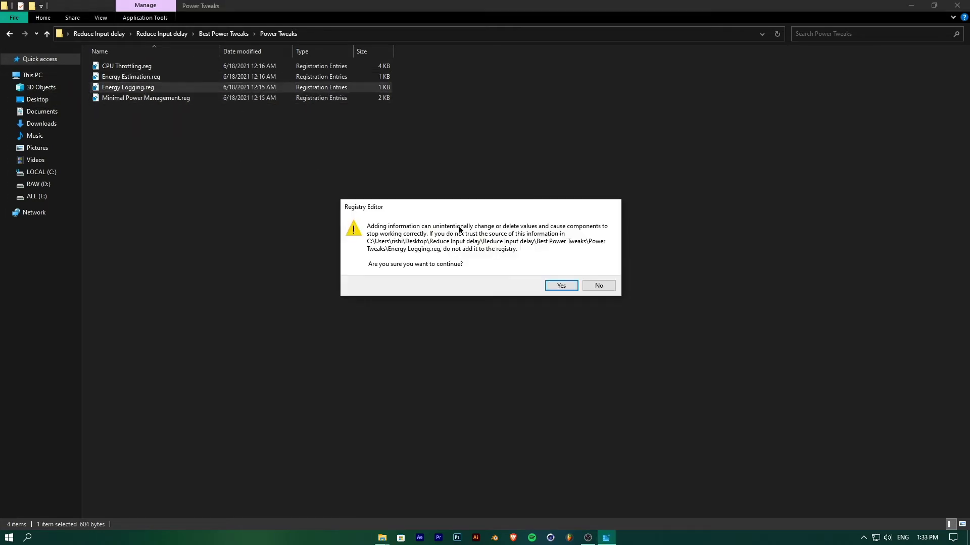
left_click(551, 287)
left_click(597, 274)
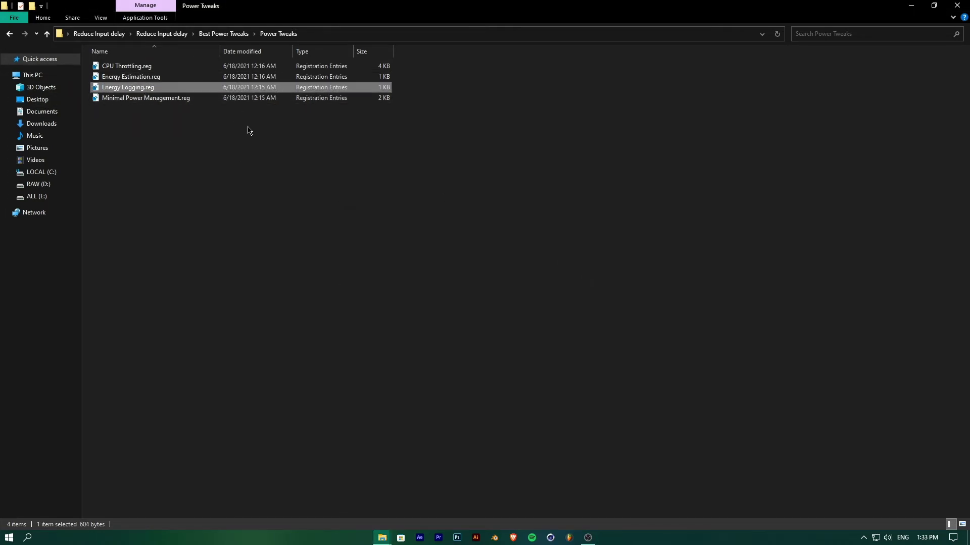
double_click(187, 97)
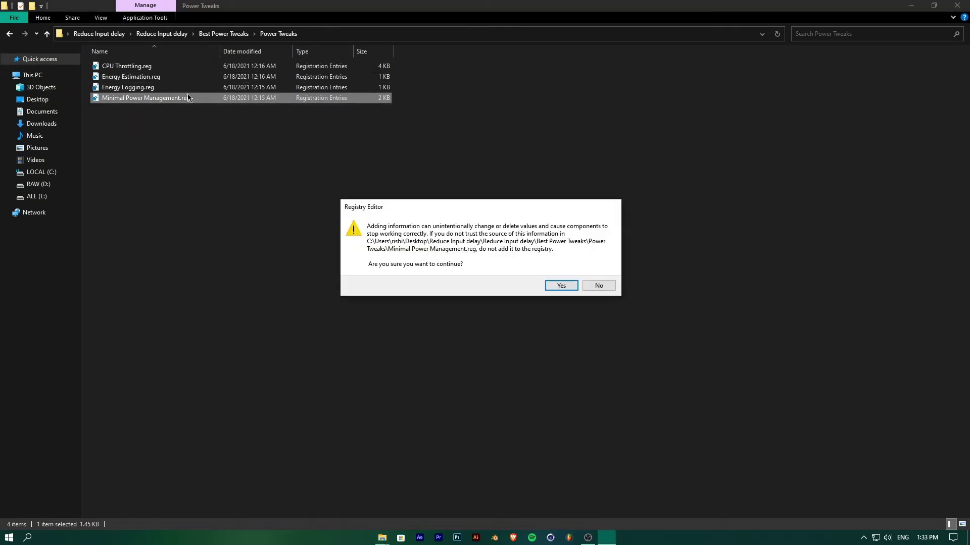
left_click(556, 287)
left_click(597, 274)
key("BackSpace")
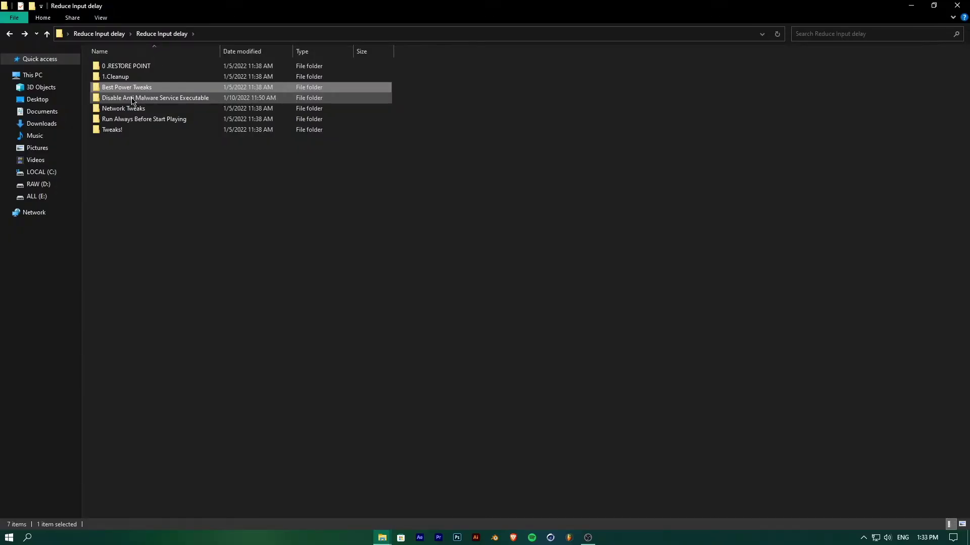
Step: Open the Network Tweaks folder and merge 3. All Network Tweaks.reg into the registry
left_click(132, 101)
left_click(135, 108)
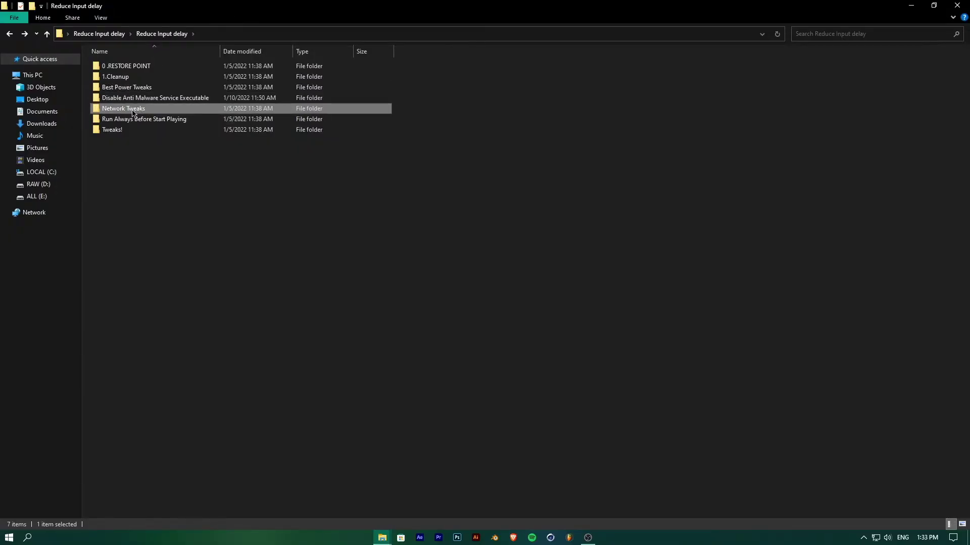
double_click(129, 111)
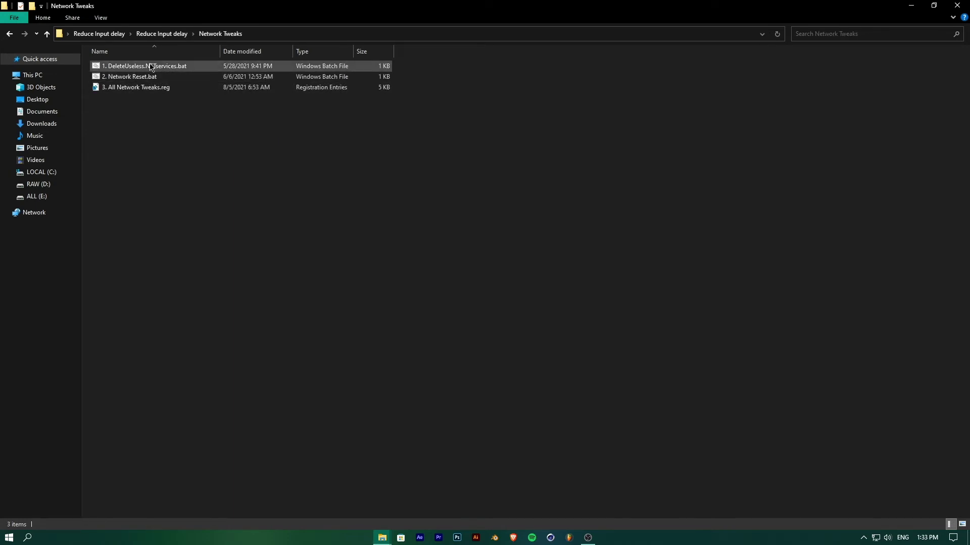
left_click(148, 71)
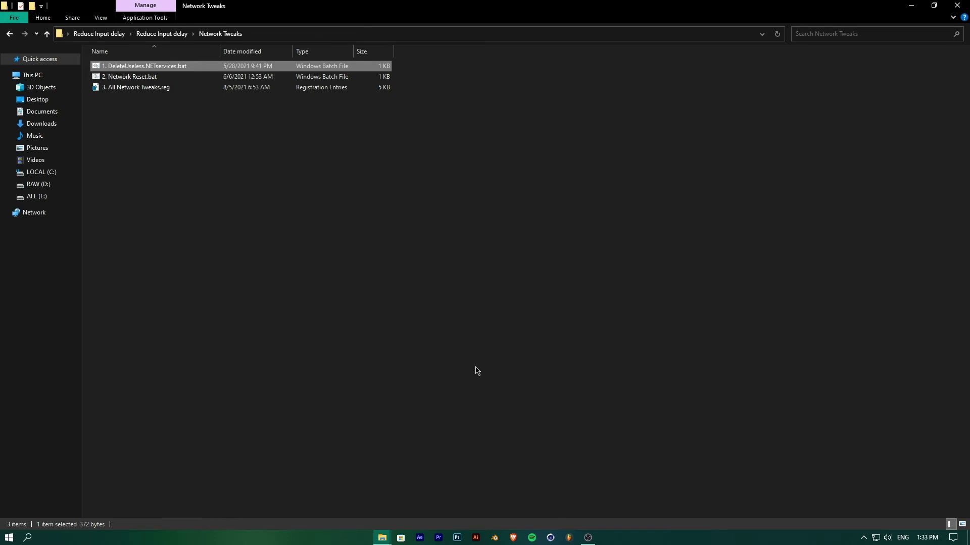
double_click(249, 90)
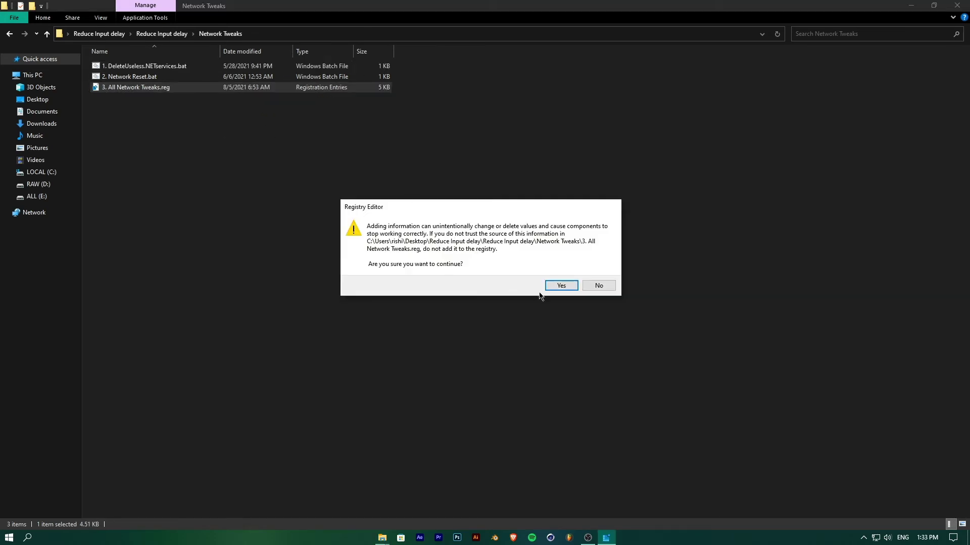
left_click(560, 285)
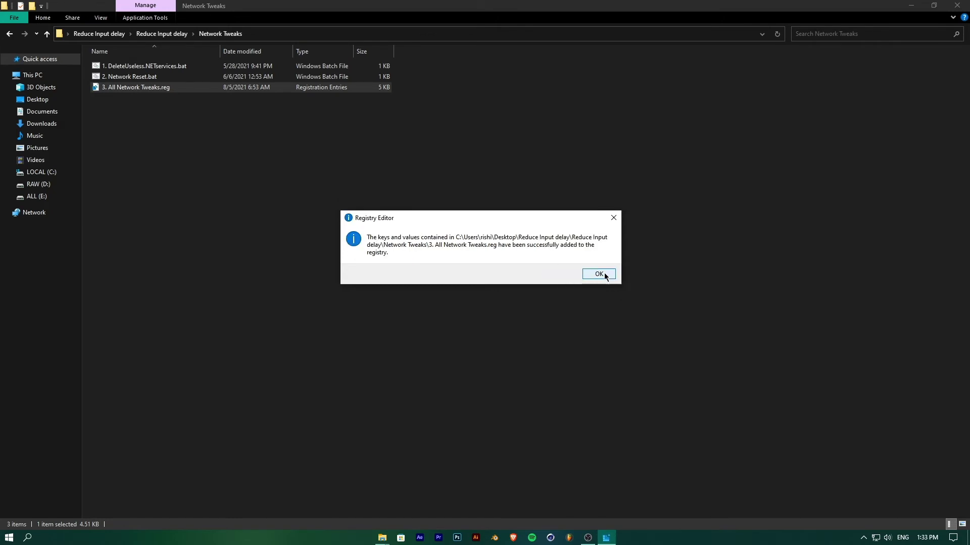
left_click(601, 275)
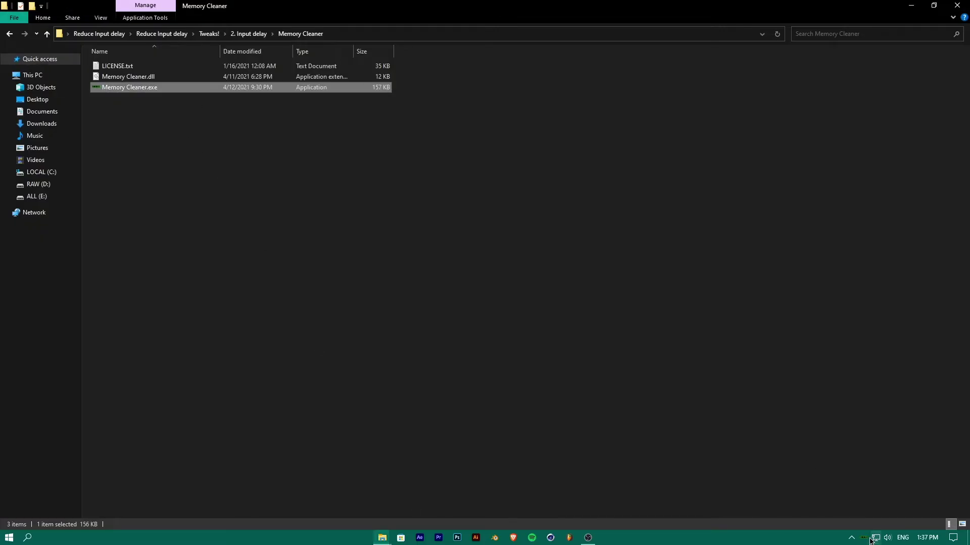
Step: Bring up Memory Cleaner from the system tray and lower the timer resolution to about 0.5 ms
left_click(864, 538)
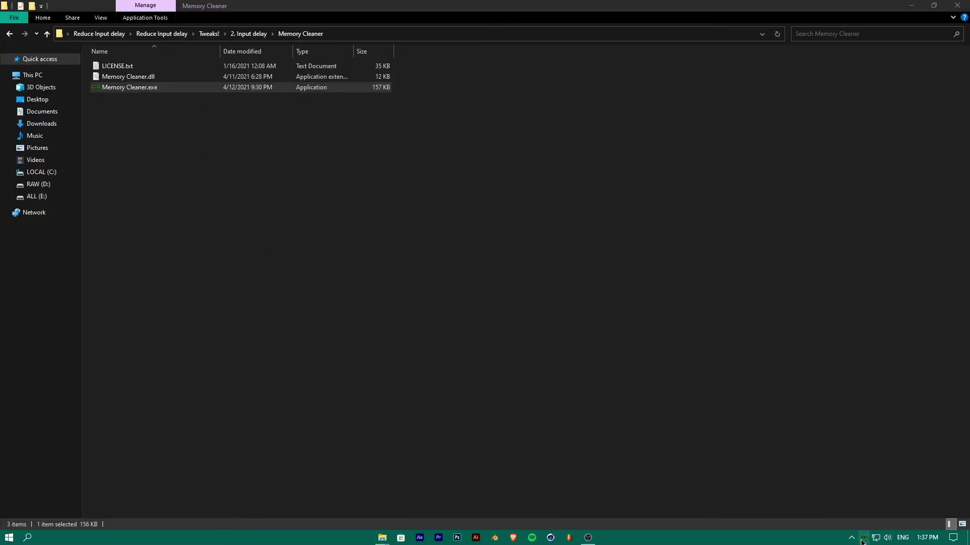
left_click(607, 537)
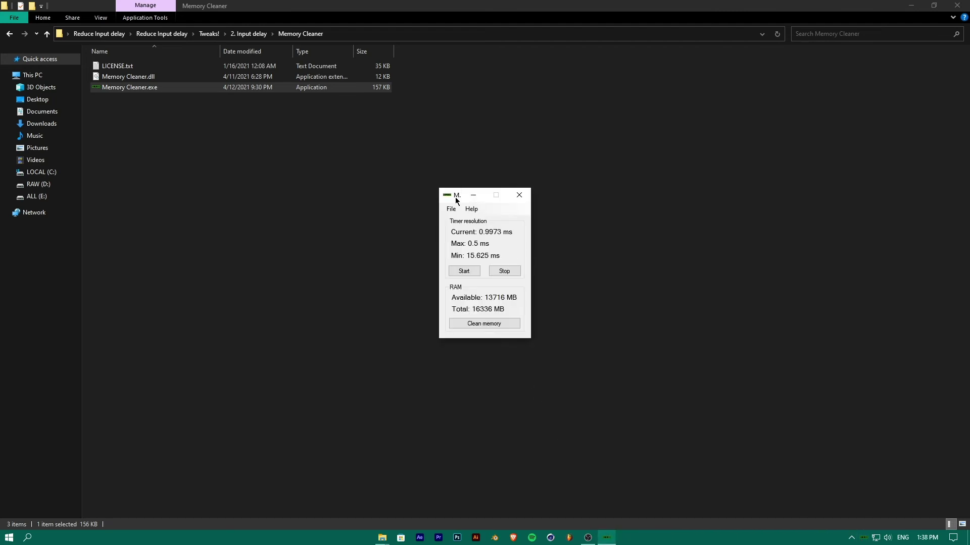
left_click_drag(455, 196, 440, 163)
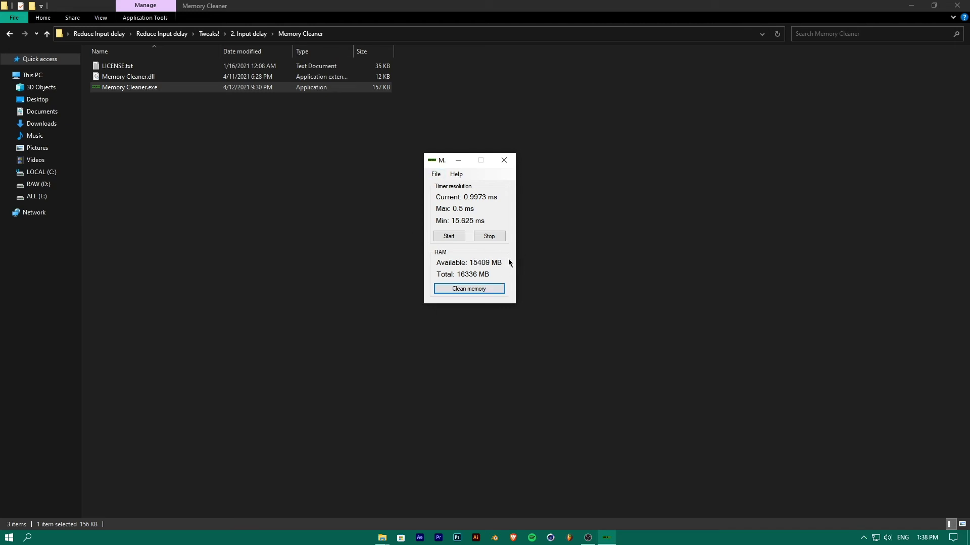
left_click(449, 236)
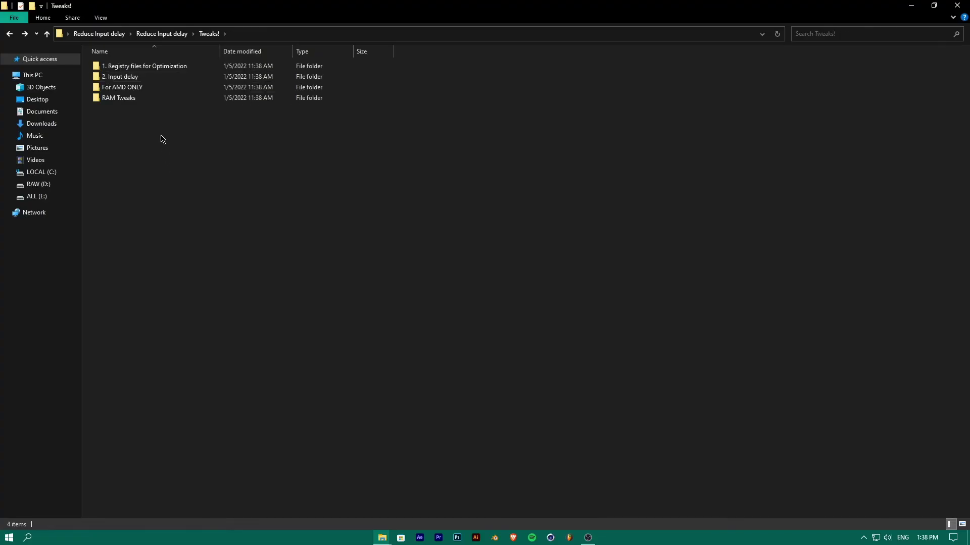
Step: Open the RAM Tweaks folder and merge 16GB Ram.reg into the registry
double_click(154, 98)
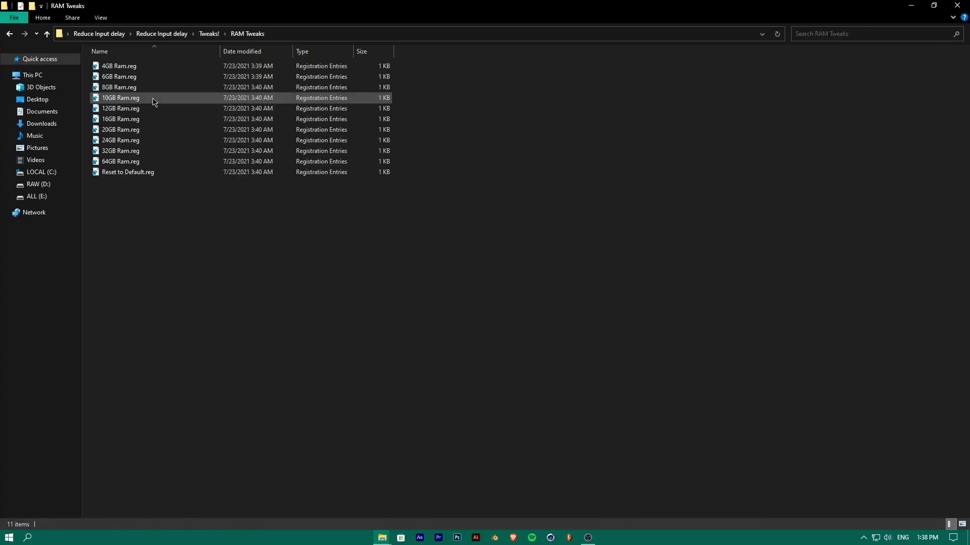
double_click(142, 123)
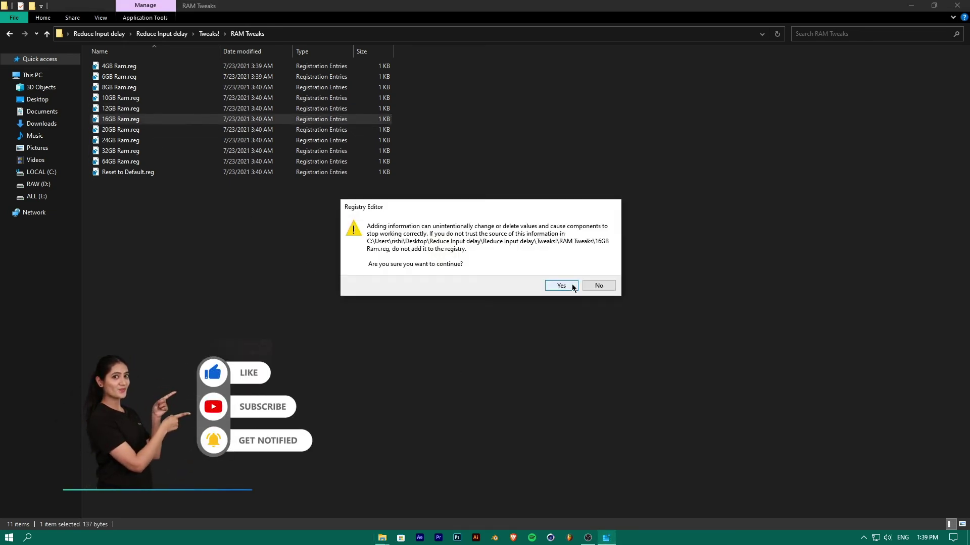
left_click(572, 286)
left_click(613, 272)
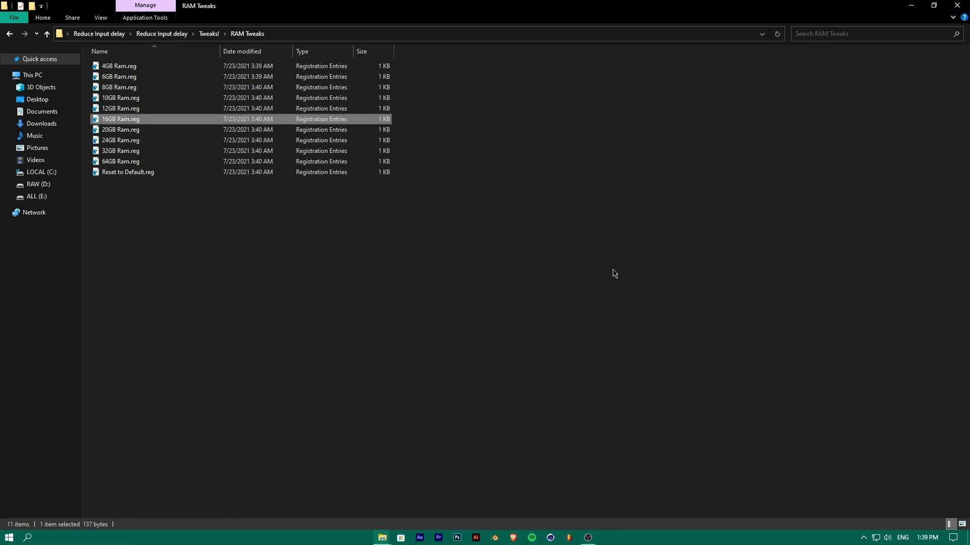